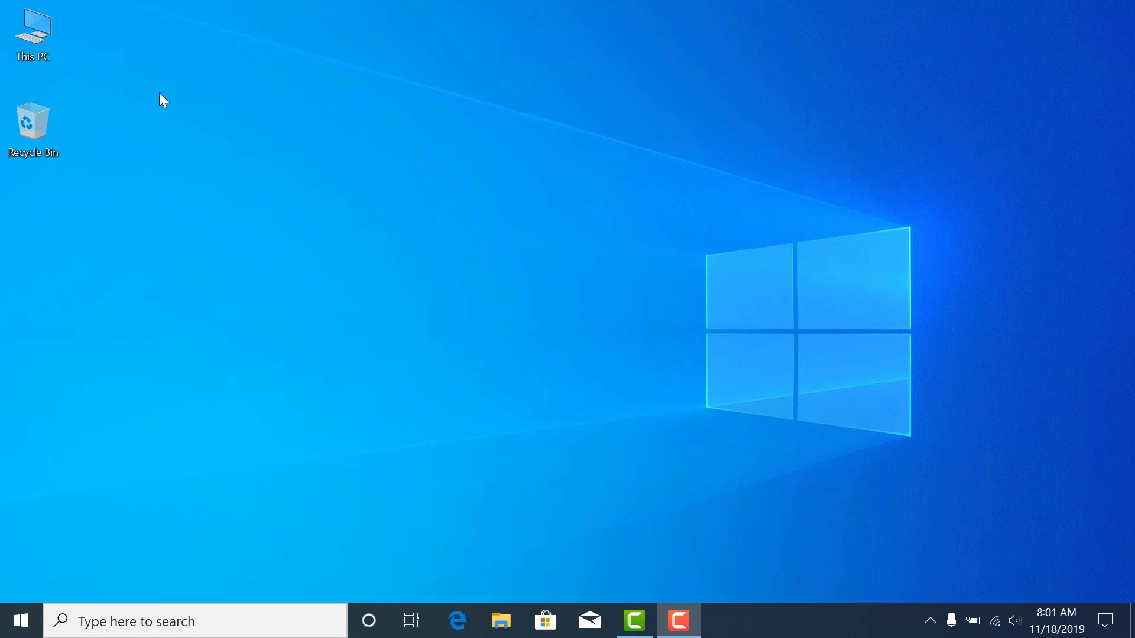
- Open This PC to check the existing drives, minimize its window, and refresh the desktop
double_click(34, 48)
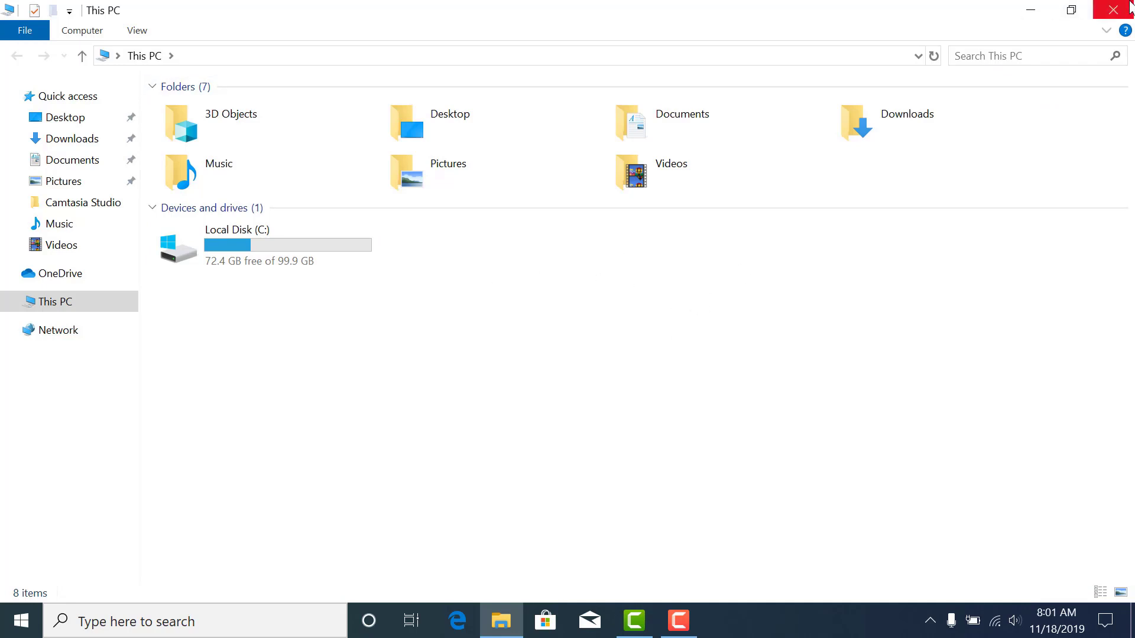
click(1031, 10)
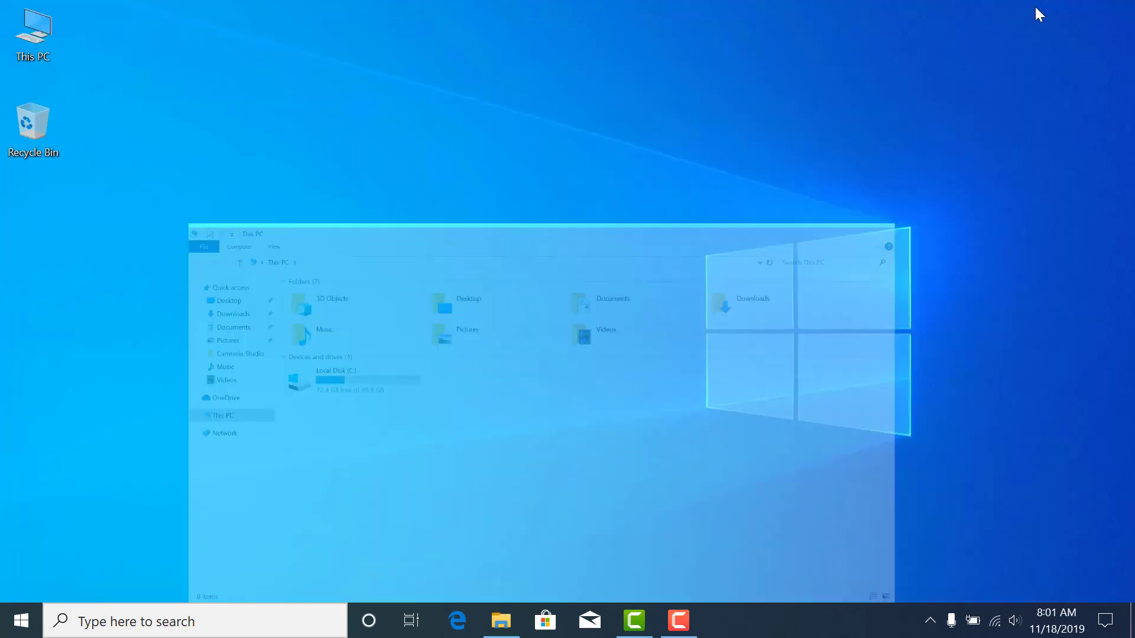
right_click(538, 67)
click(576, 117)
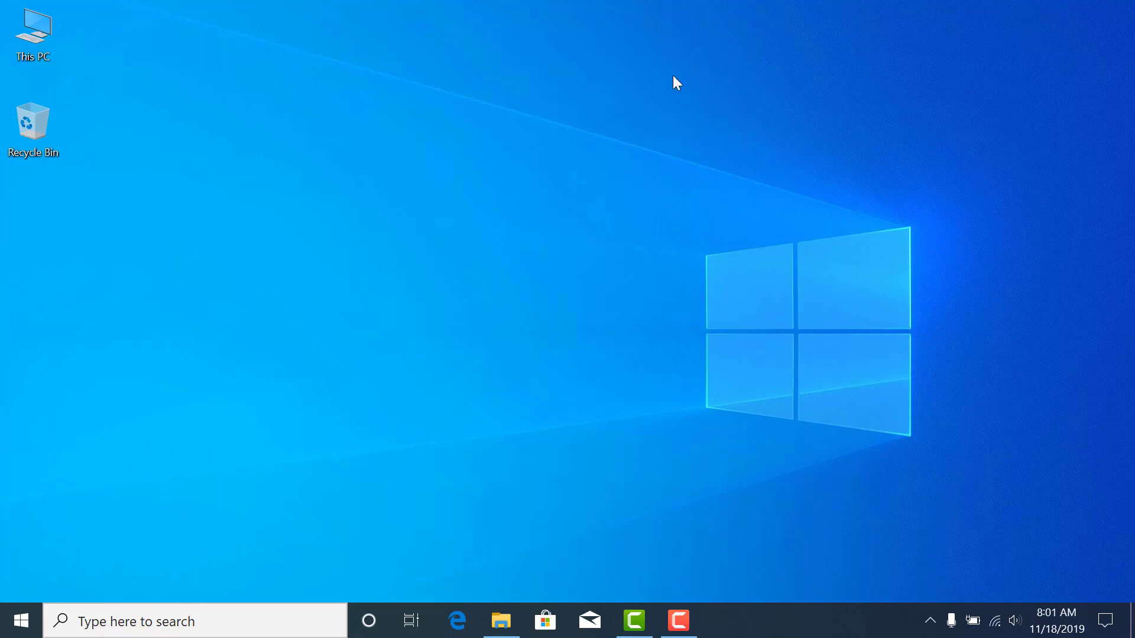
- Open Disk Management, move its window higher on the desktop, and clear the volume selection
right_click(16, 628)
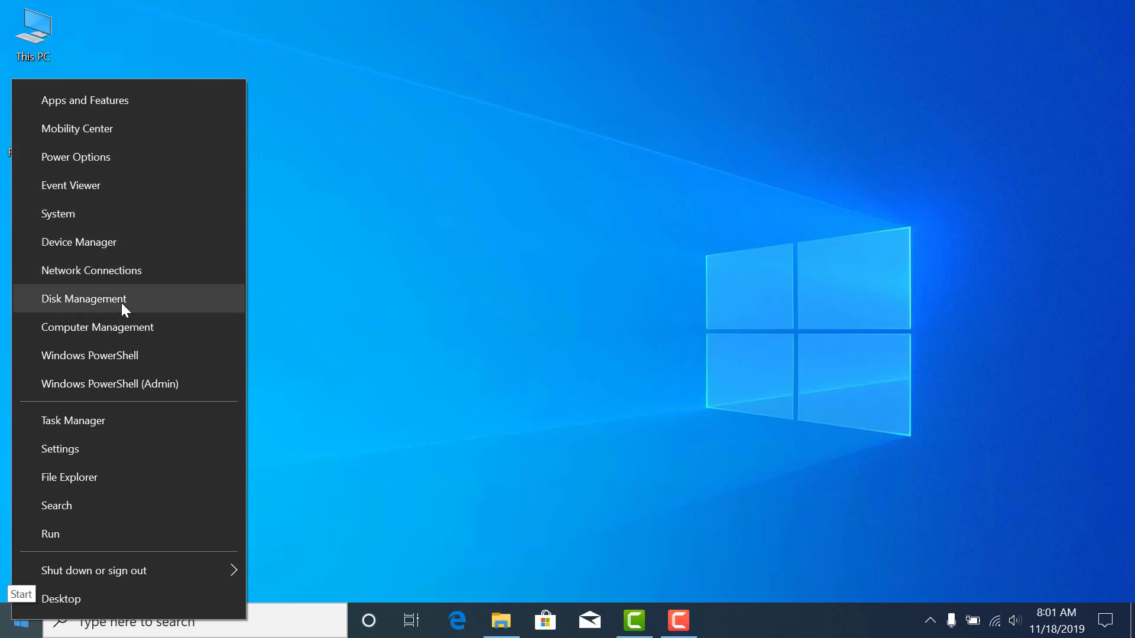
click(83, 298)
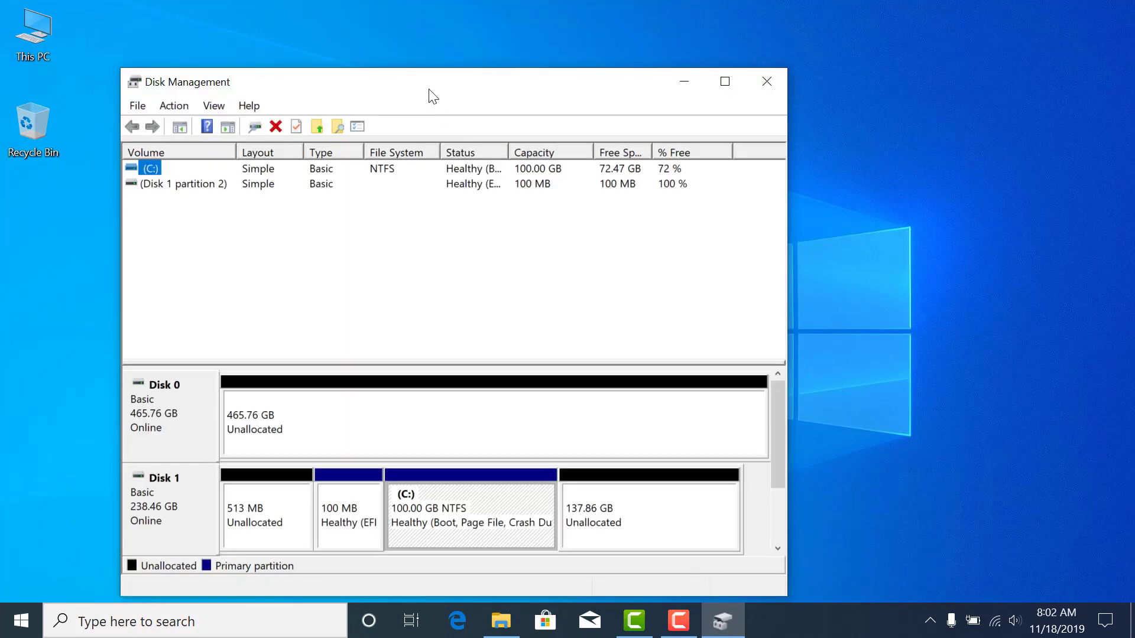
drag(432, 95, 438, 45)
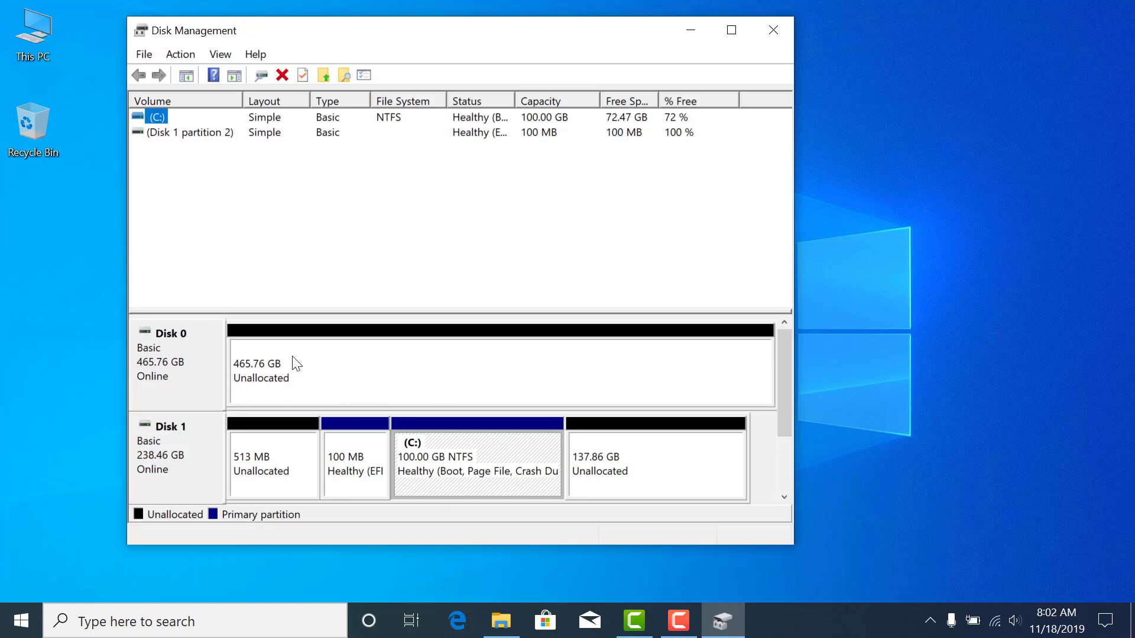
click(288, 223)
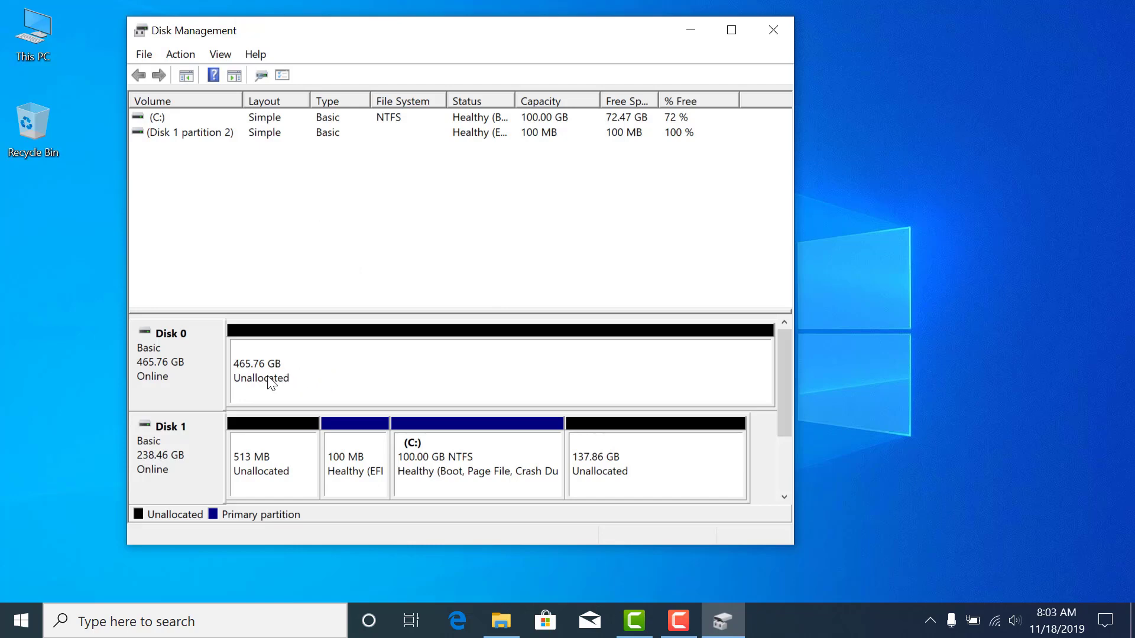
- Start a new simple volume on Disk 0's unallocated space, keeping the default size and assigning drive letter D
click(330, 366)
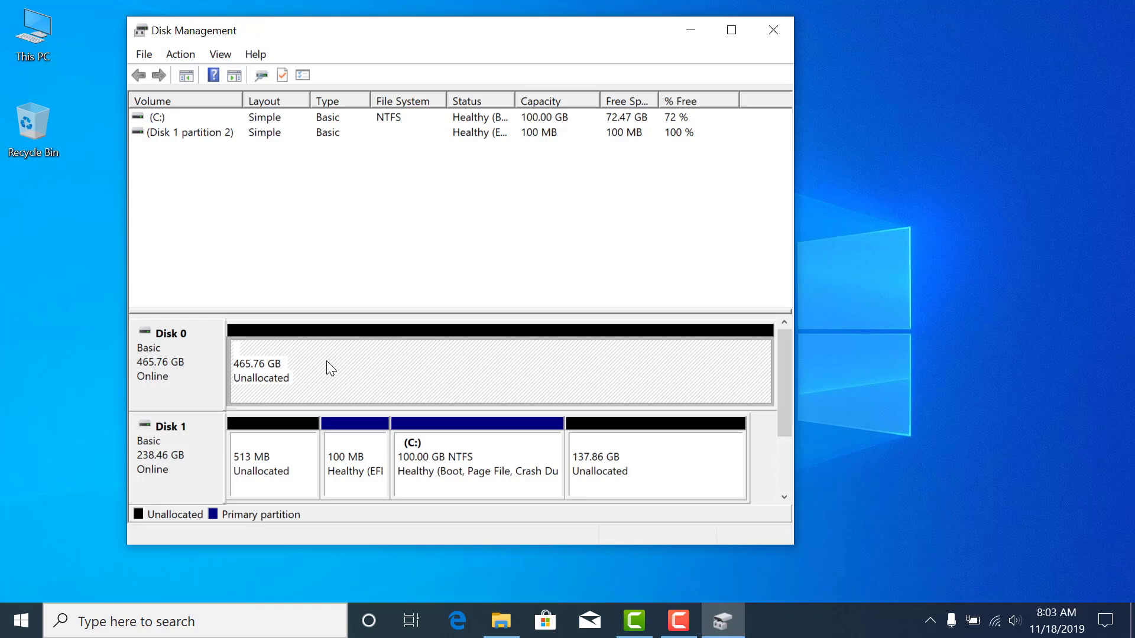
right_click(330, 367)
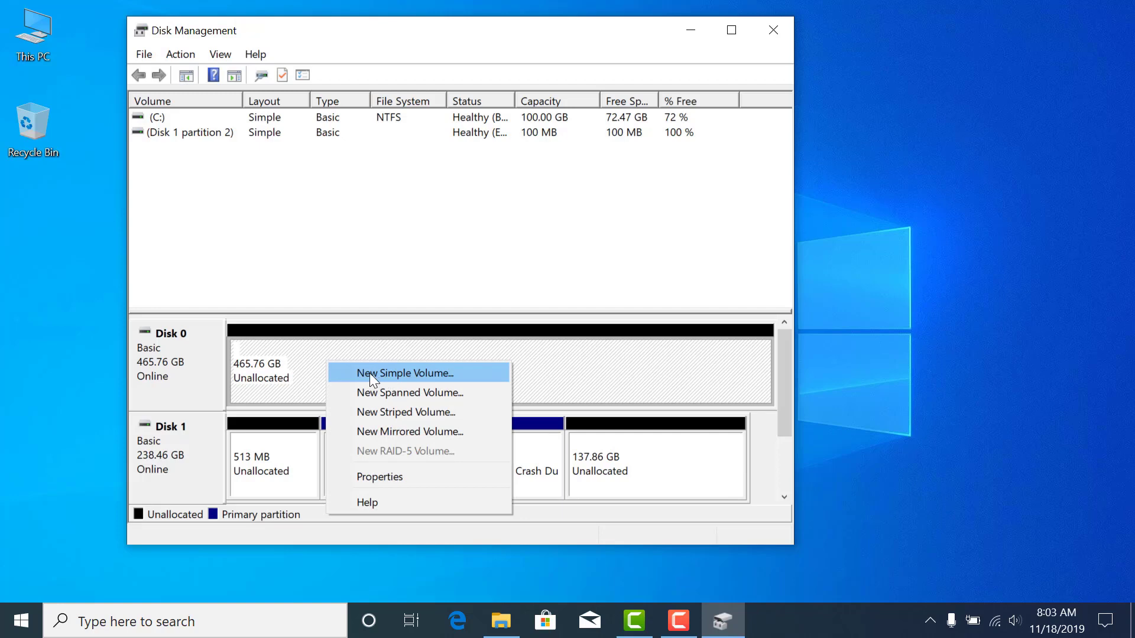
click(435, 373)
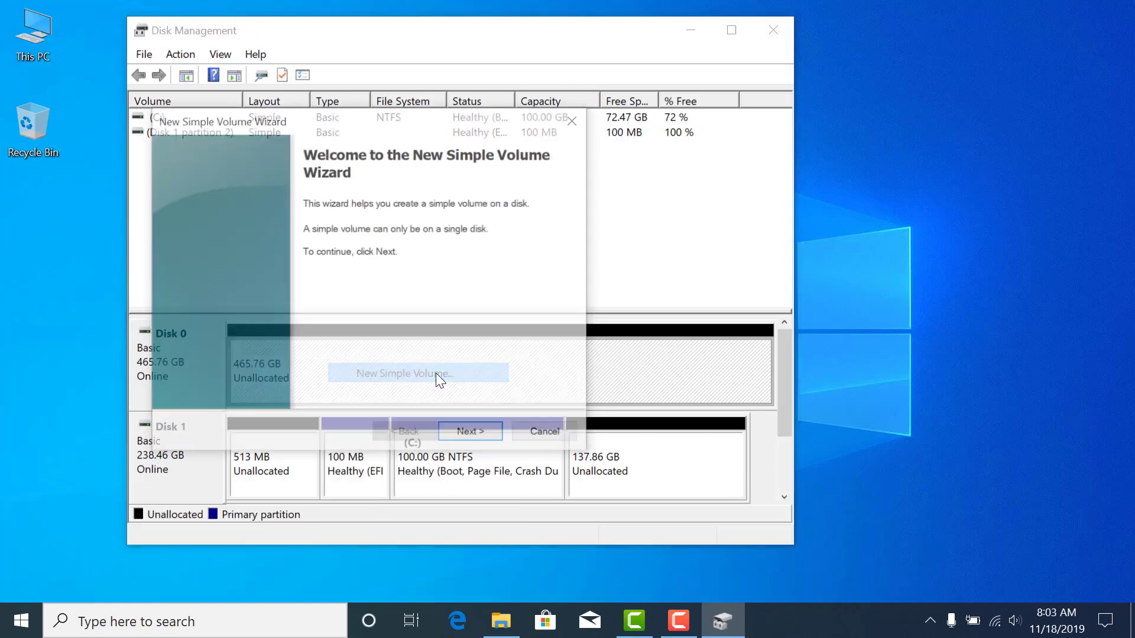
click(471, 435)
click(471, 434)
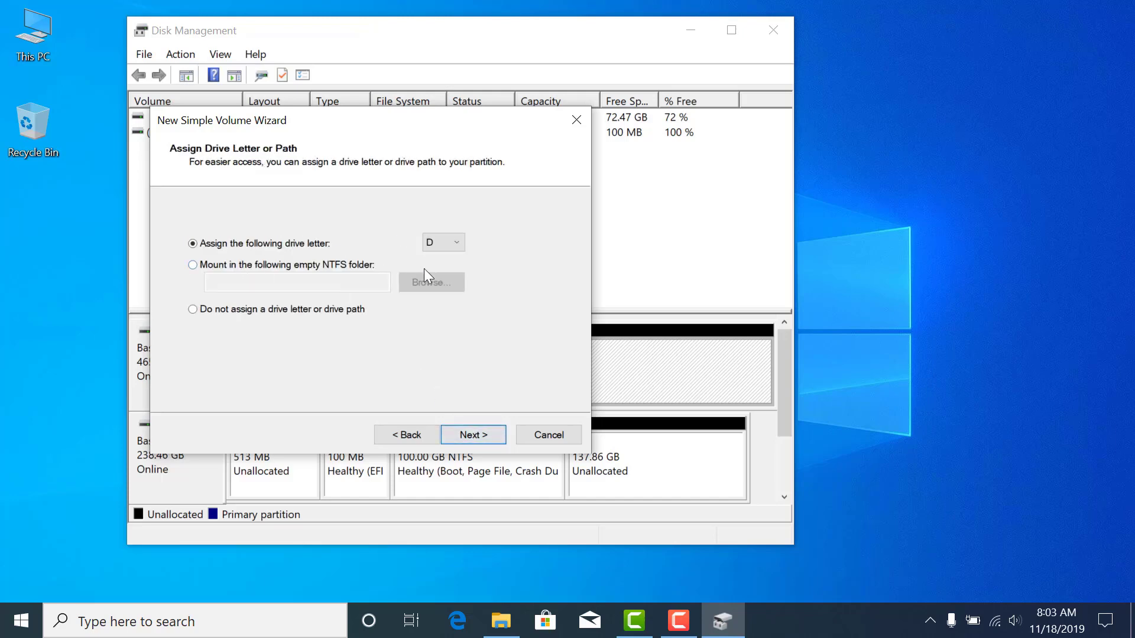
click(470, 439)
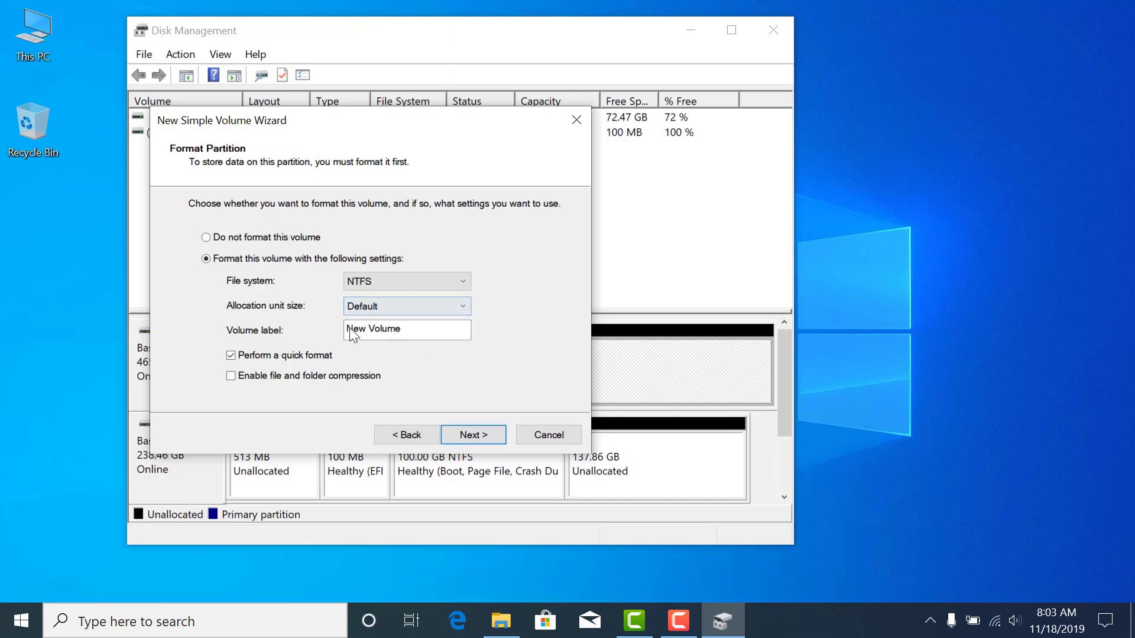
- Quick format the volume as NTFS with the default allocation unit size and label New Volume, and finish the wizard
drag(405, 329, 347, 329)
click(402, 329)
drag(425, 329, 348, 329)
click(413, 331)
click(473, 435)
click(473, 435)
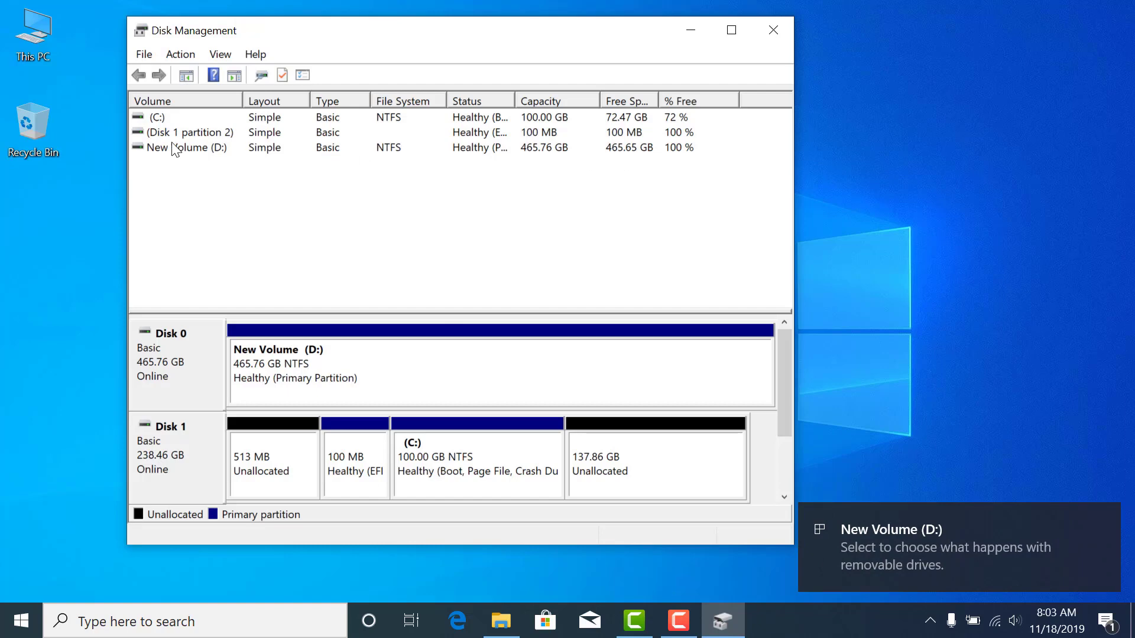
- Check New Volume (D:) in File Explorer, return to This PC, and minimize the window
click(501, 621)
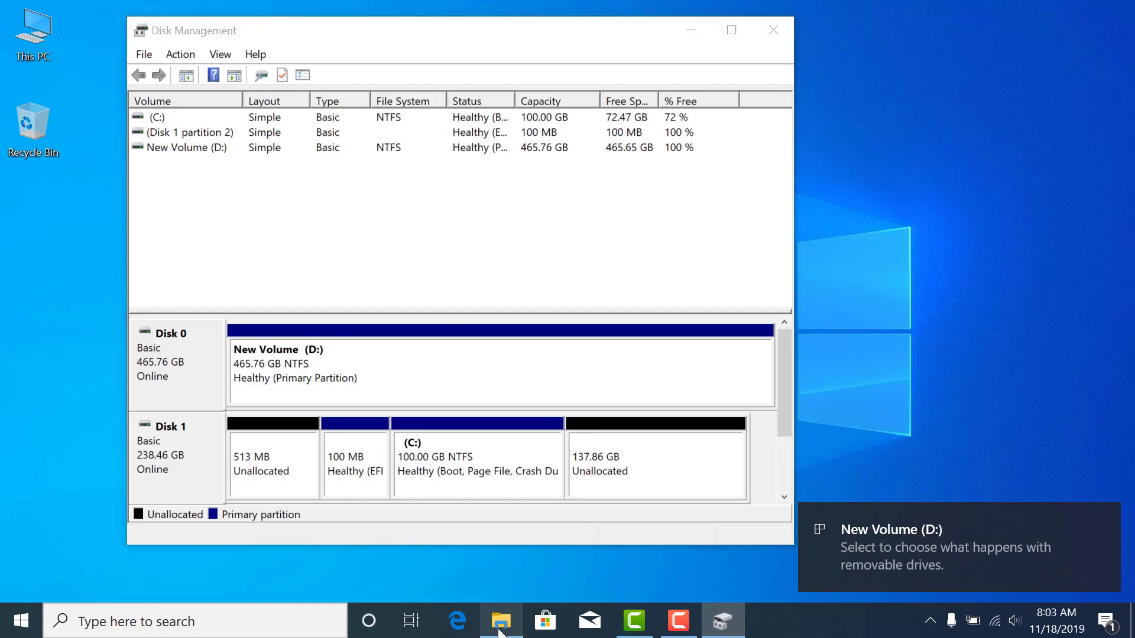
double_click(486, 254)
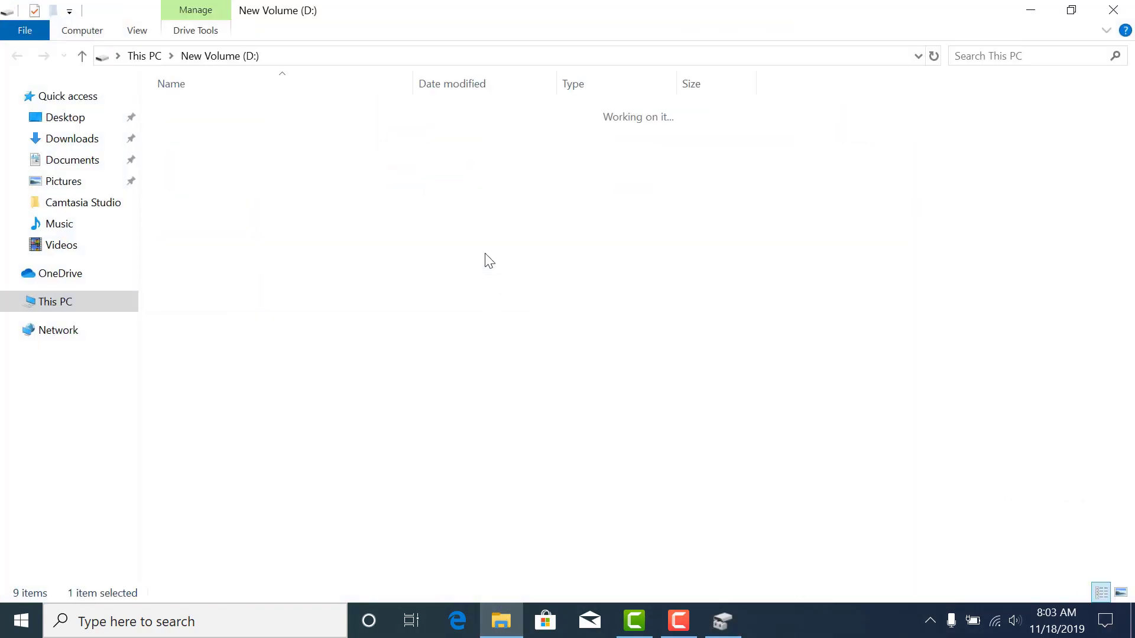
click(81, 56)
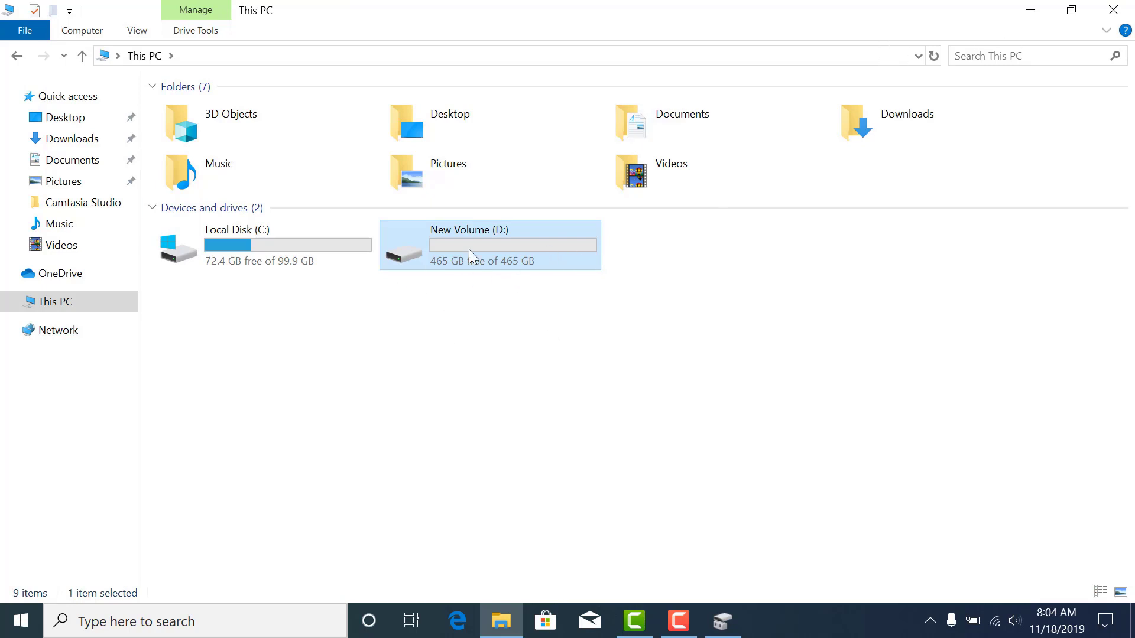
click(711, 255)
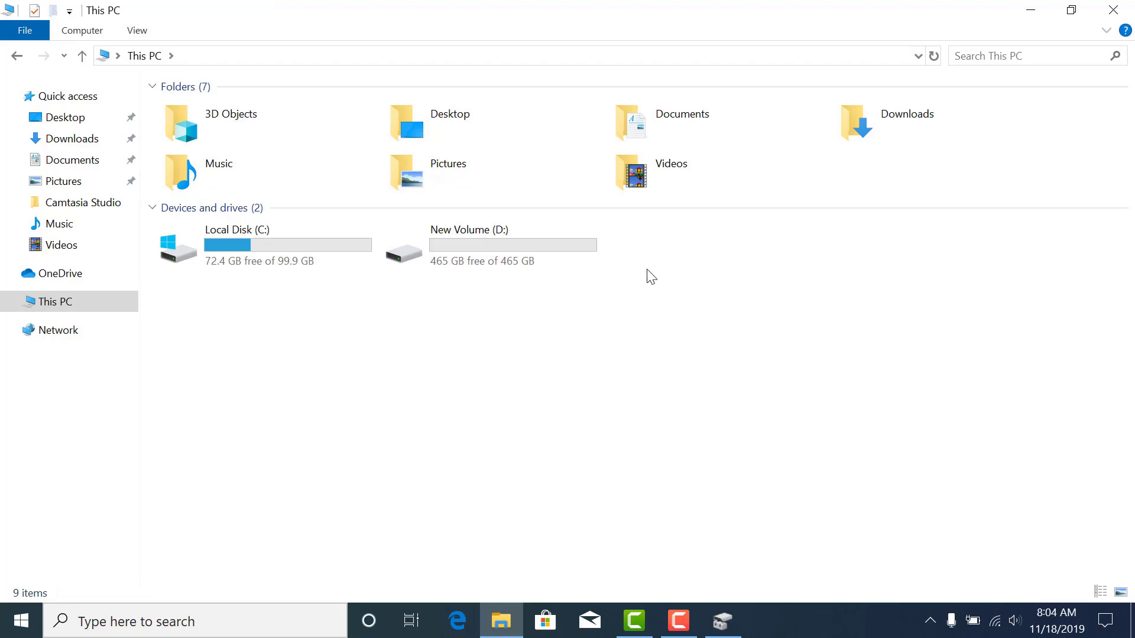
click(1026, 14)
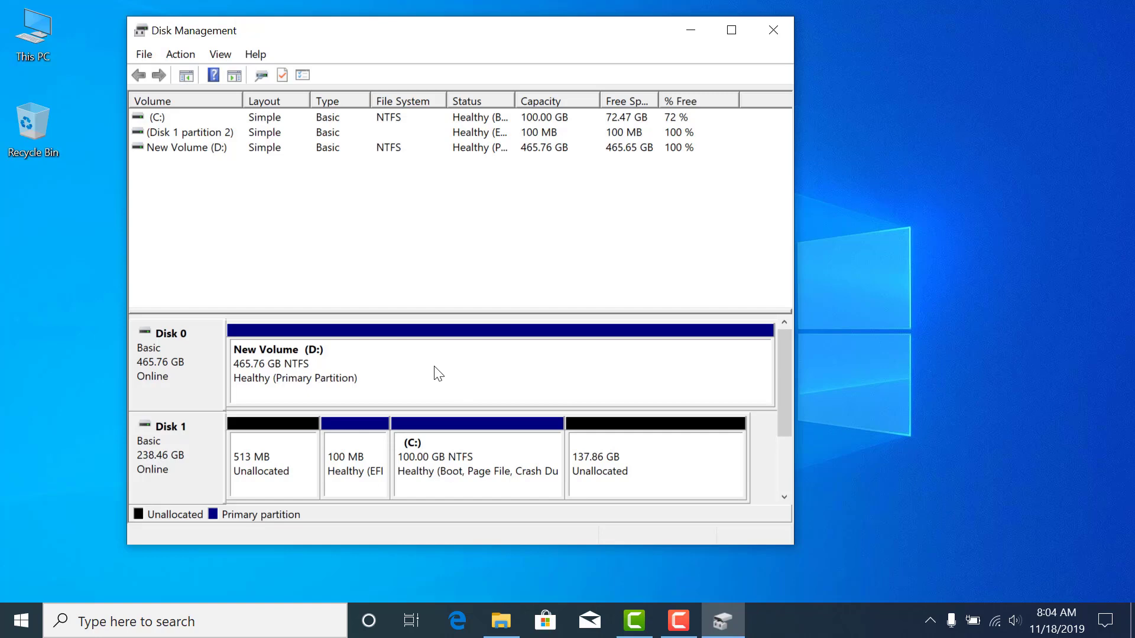
- Open the Shrink Volume dialog for New Volume (D:) and move it clear of the Disk 0 partition map
click(393, 363)
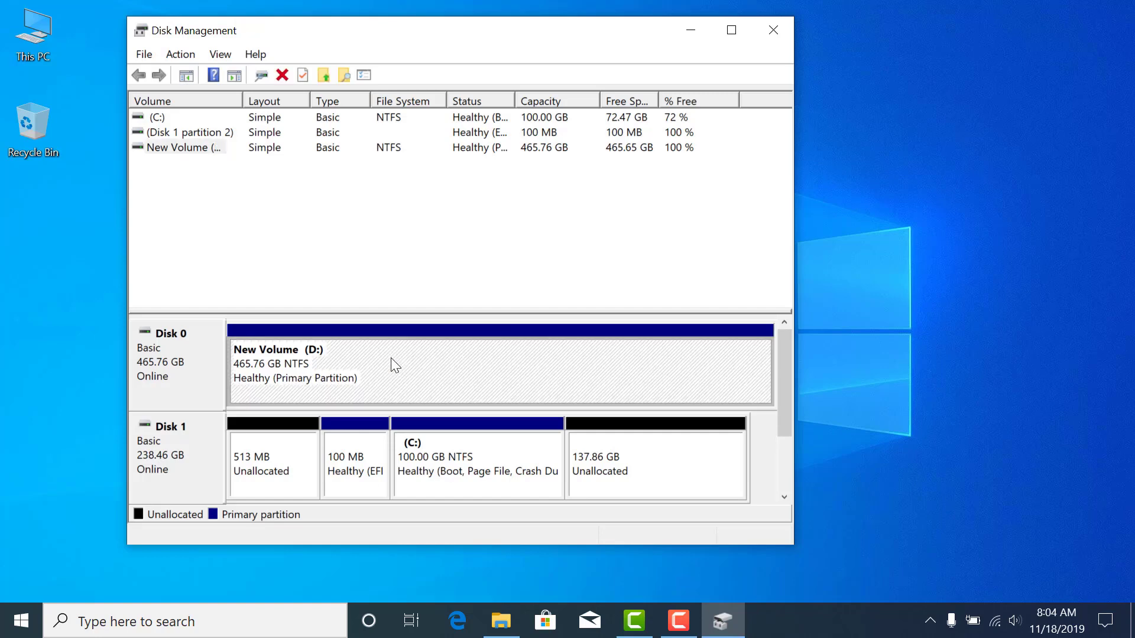
right_click(392, 362)
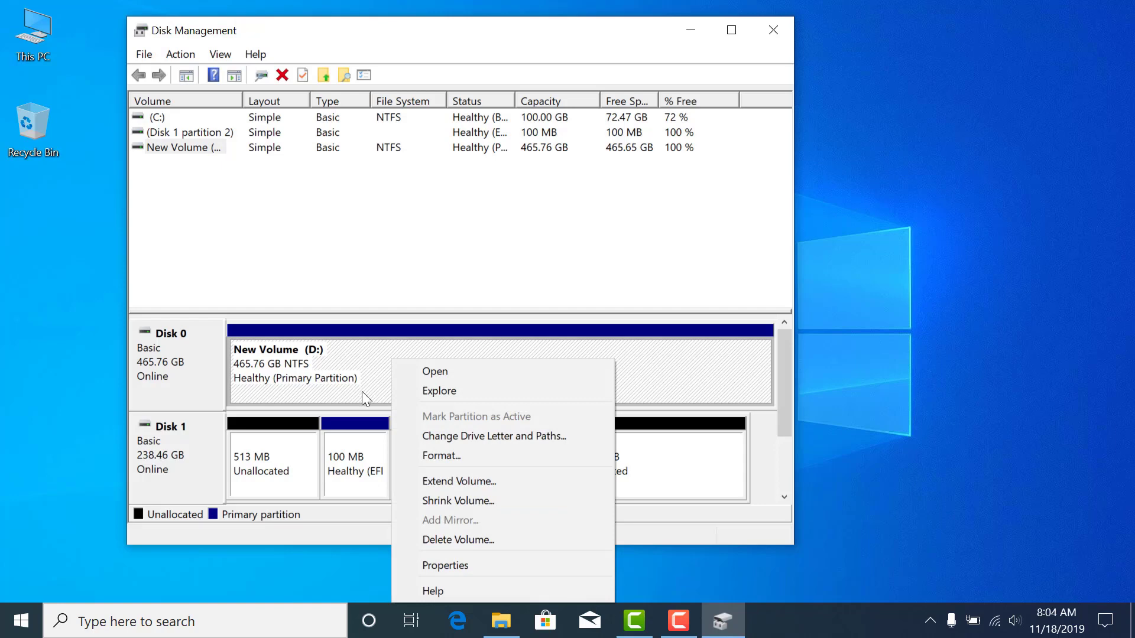
click(504, 497)
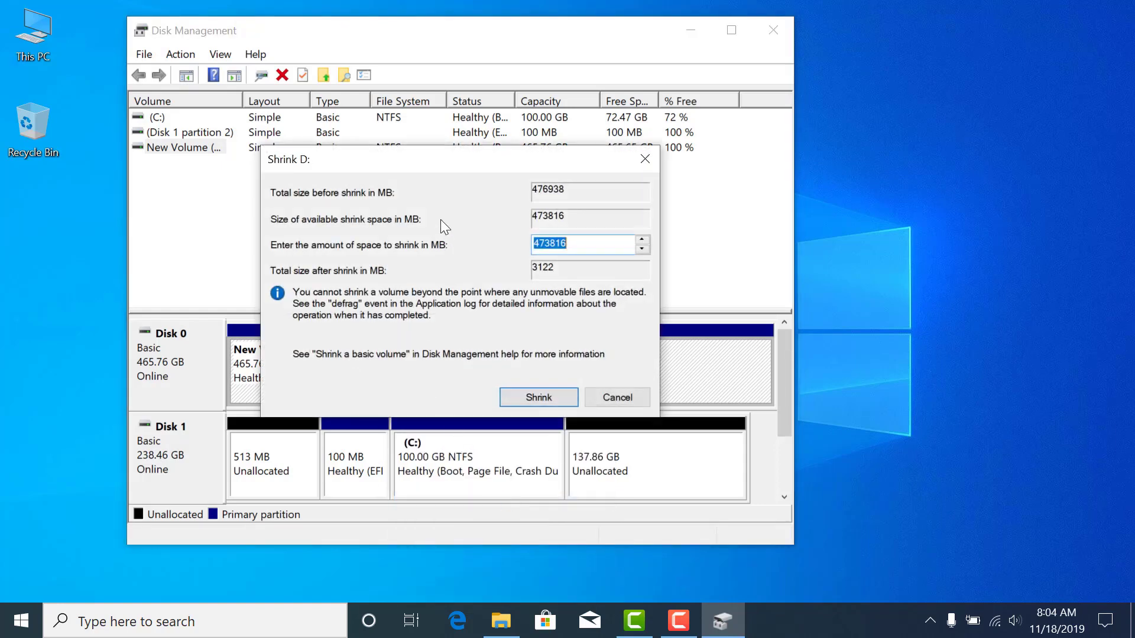
drag(395, 162, 320, 127)
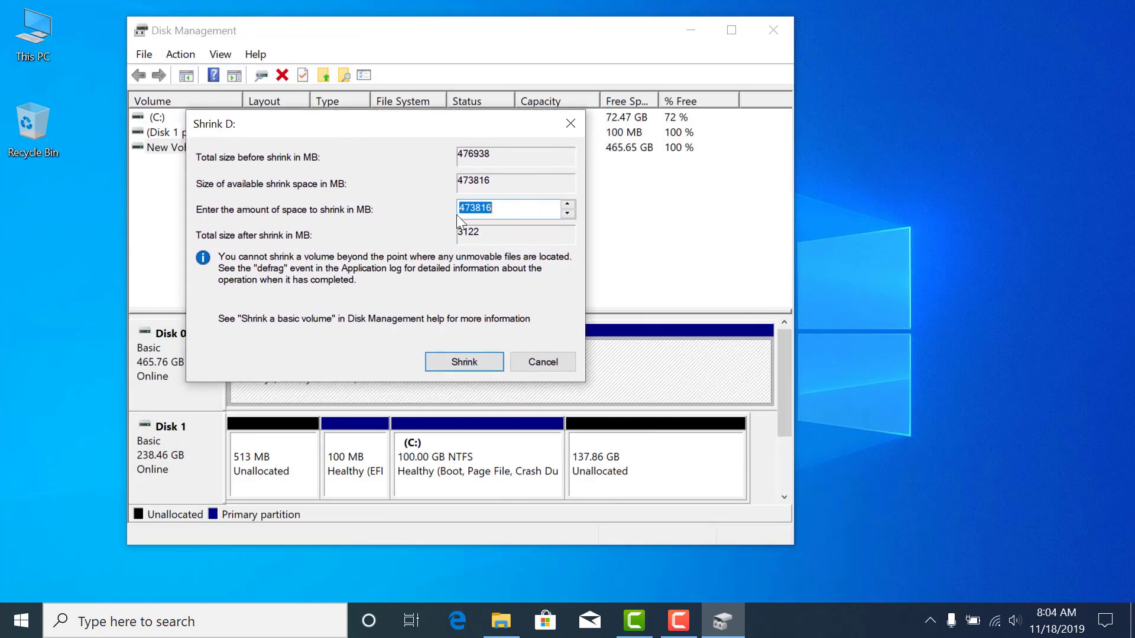
drag(353, 125, 606, 54)
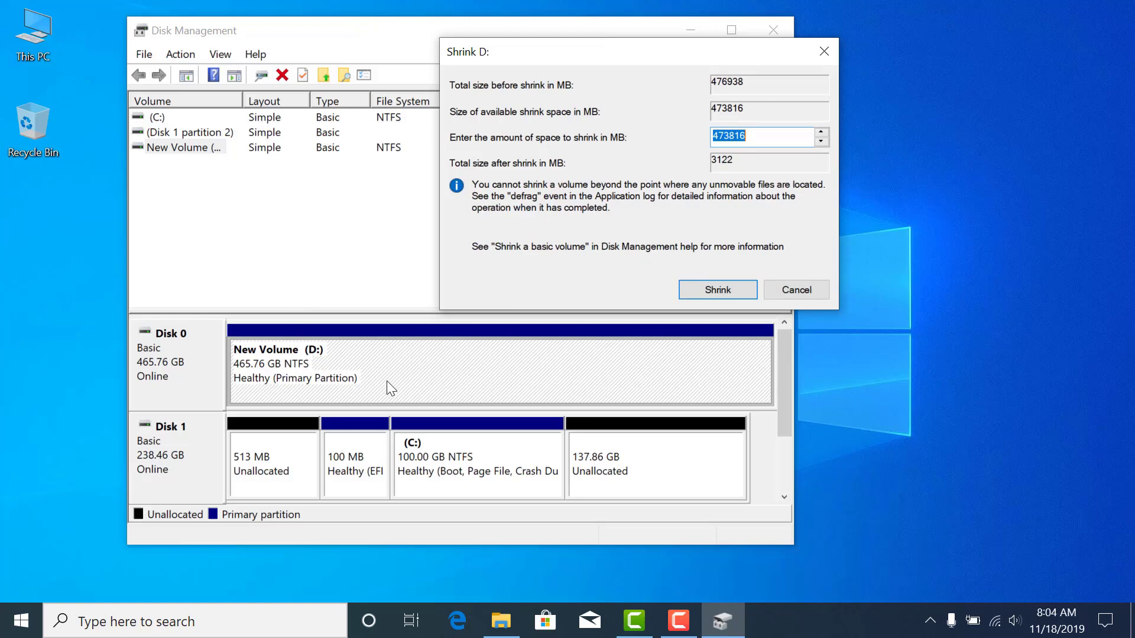
- Open Calculator and arrange it beside the Shrink D: dialog so both are visible
click(4, 631)
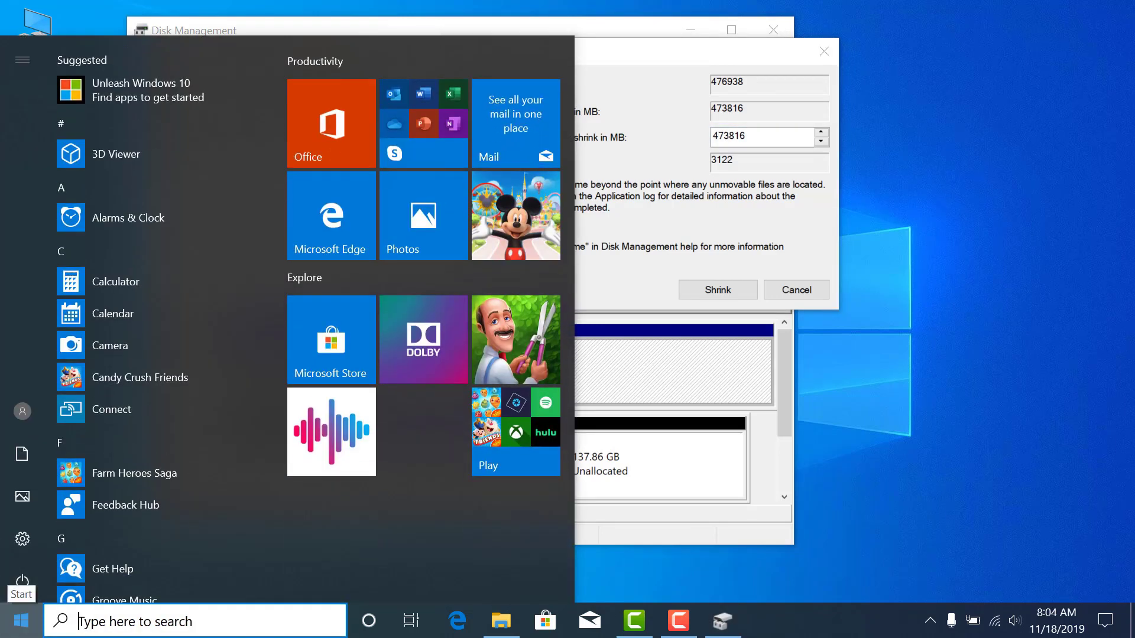
click(137, 283)
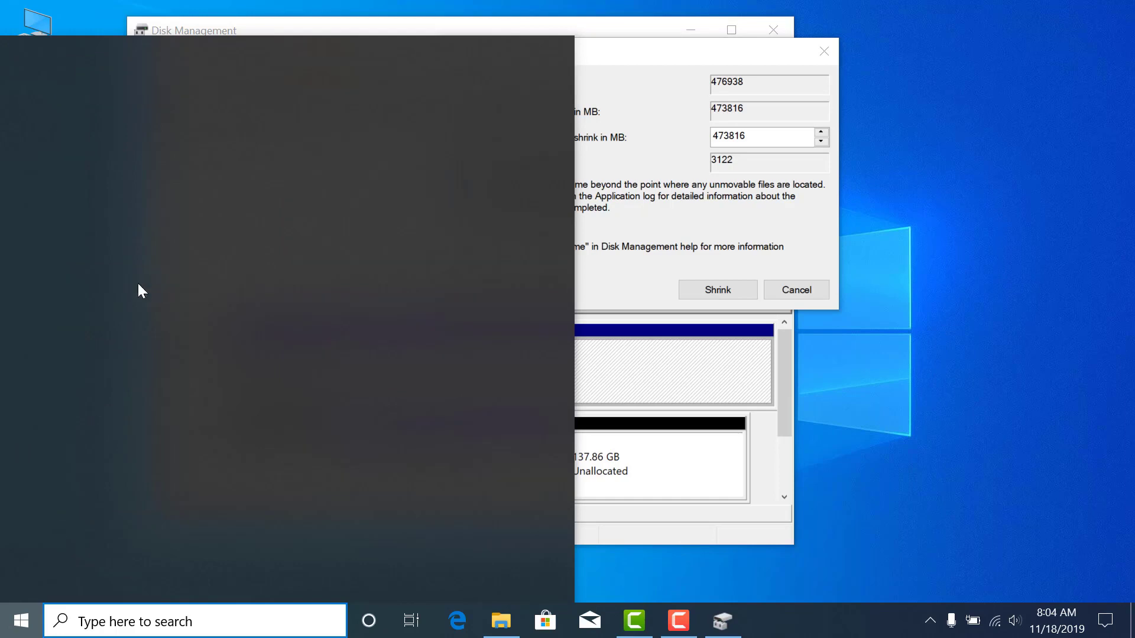
drag(766, 72, 939, 86)
drag(614, 62, 431, 86)
drag(923, 74, 835, 65)
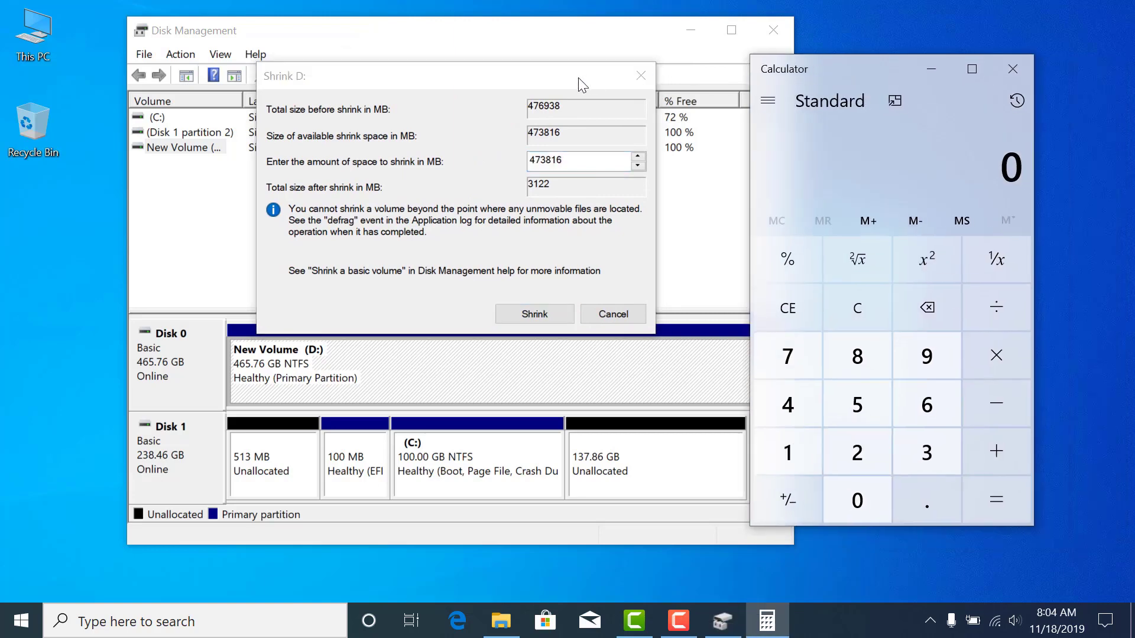
mouse_move(532, 81)
mouse_down()
mouse_move(352, 78)
mouse_move(527, 69)
mouse_up()
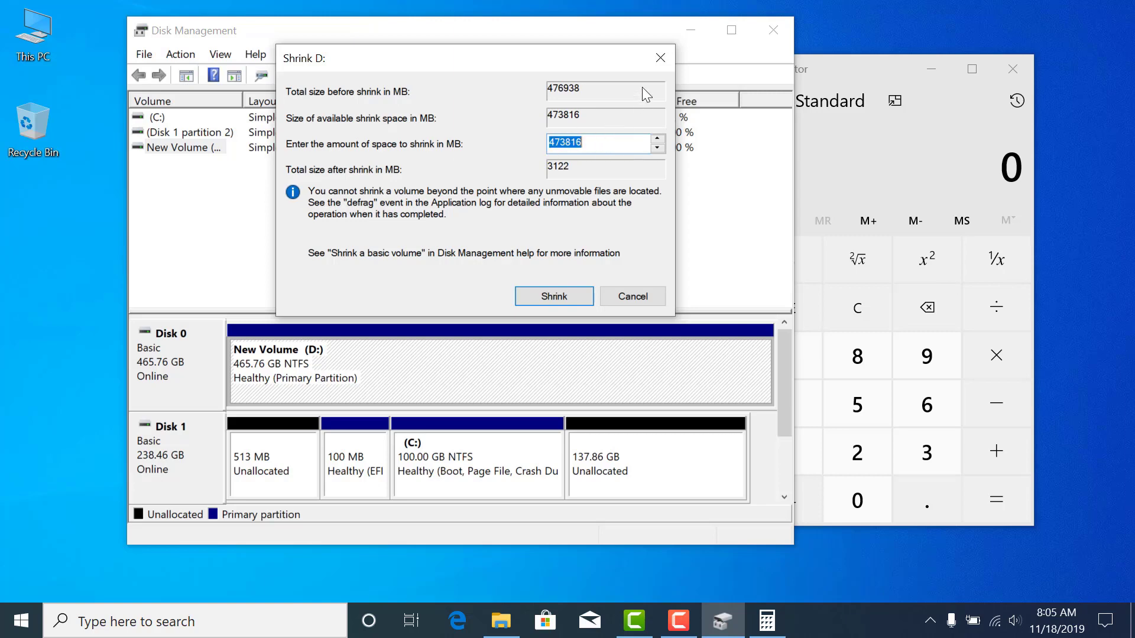
- Convert 180 GB to MB in Calculator by multiplying 180 by 1024
click(899, 175)
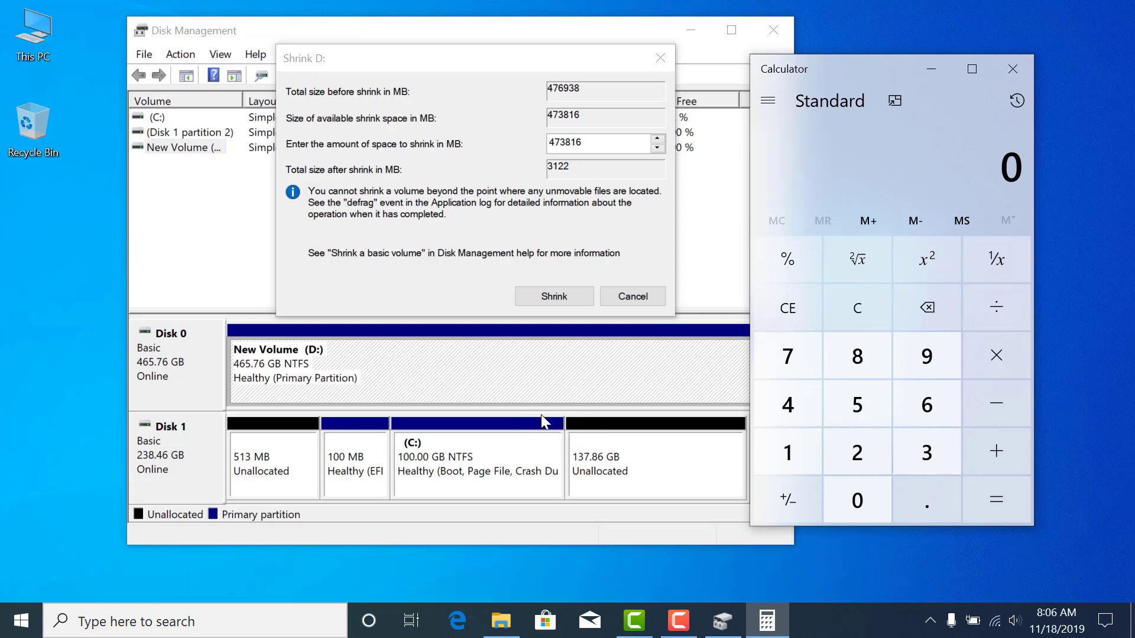
click(793, 459)
click(858, 362)
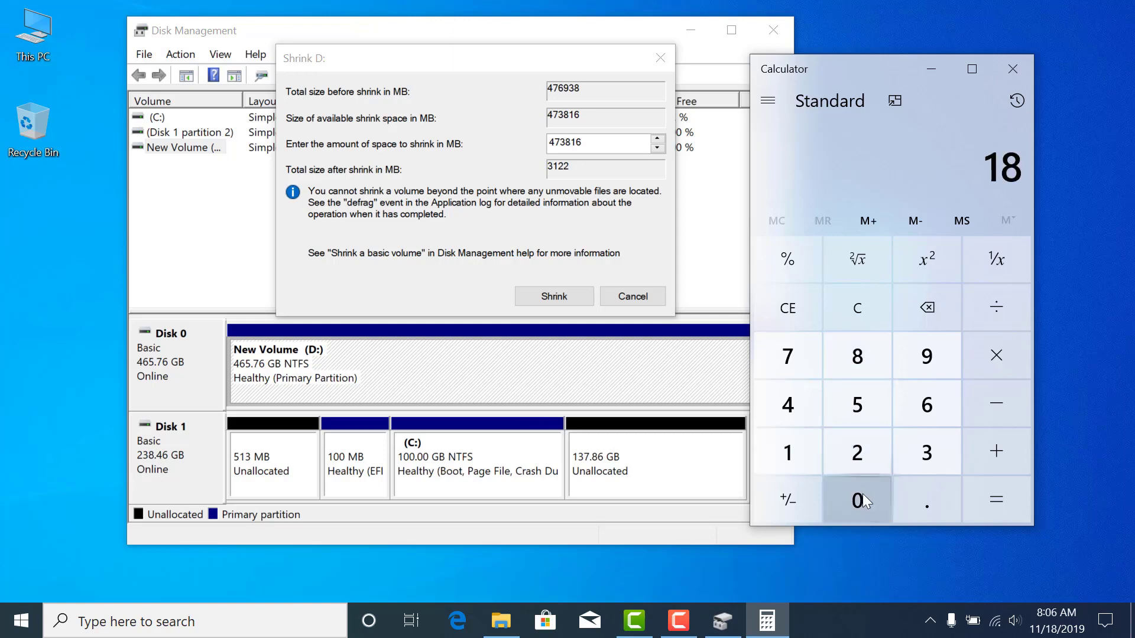
click(858, 499)
click(1003, 367)
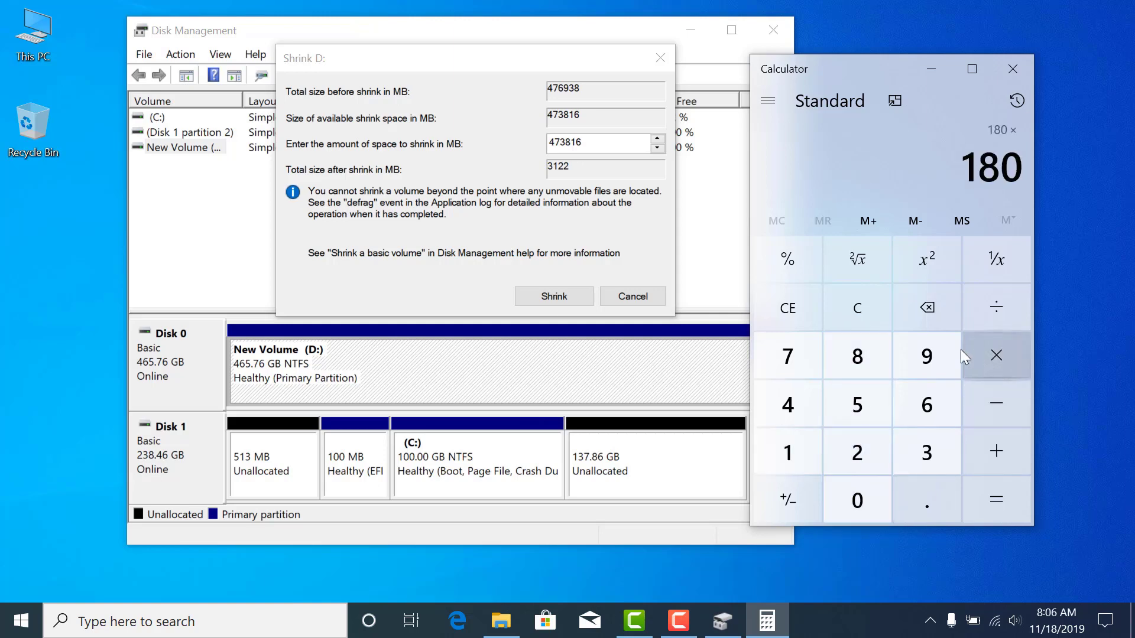
click(796, 462)
click(852, 490)
click(856, 454)
click(796, 416)
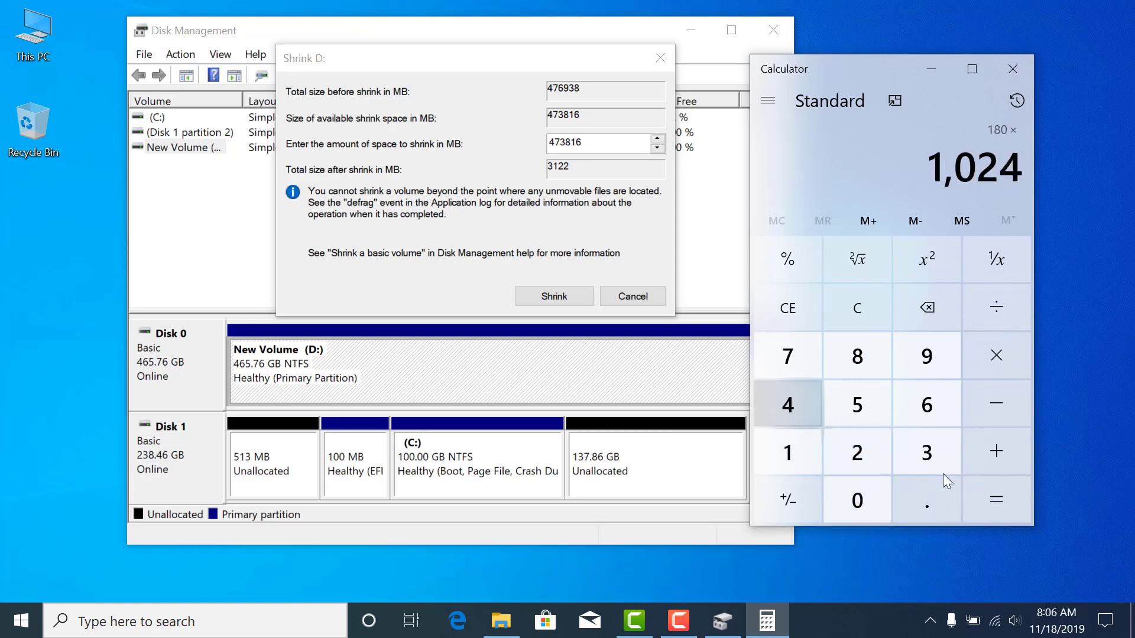
click(997, 501)
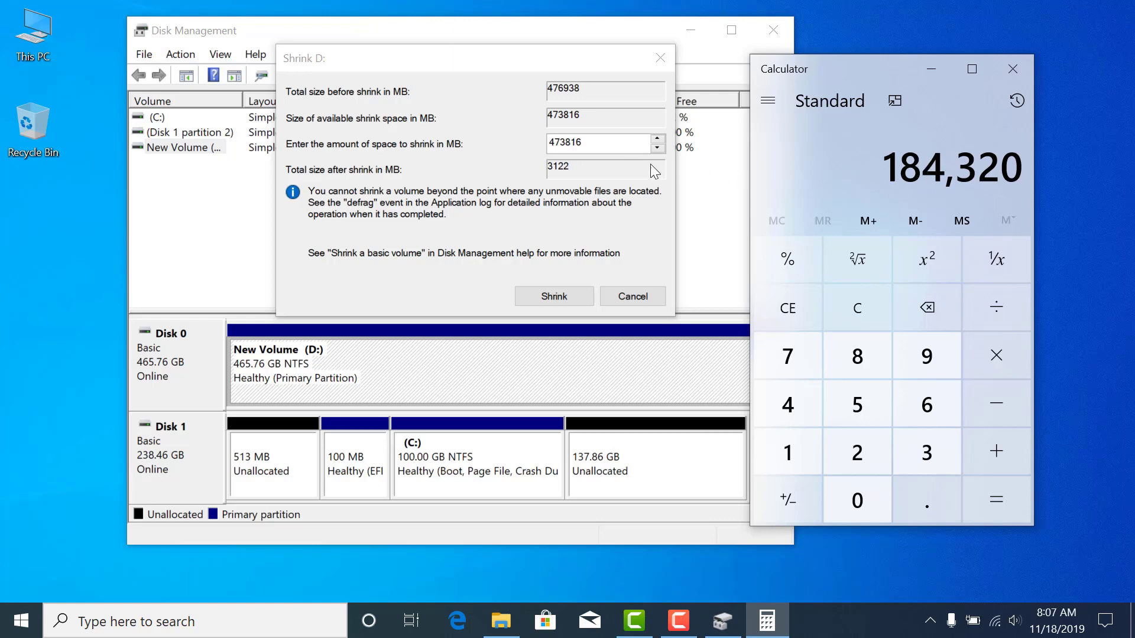
- Set the amount of space to shrink to 184320 MB and shrink New Volume (D:)
click(607, 143)
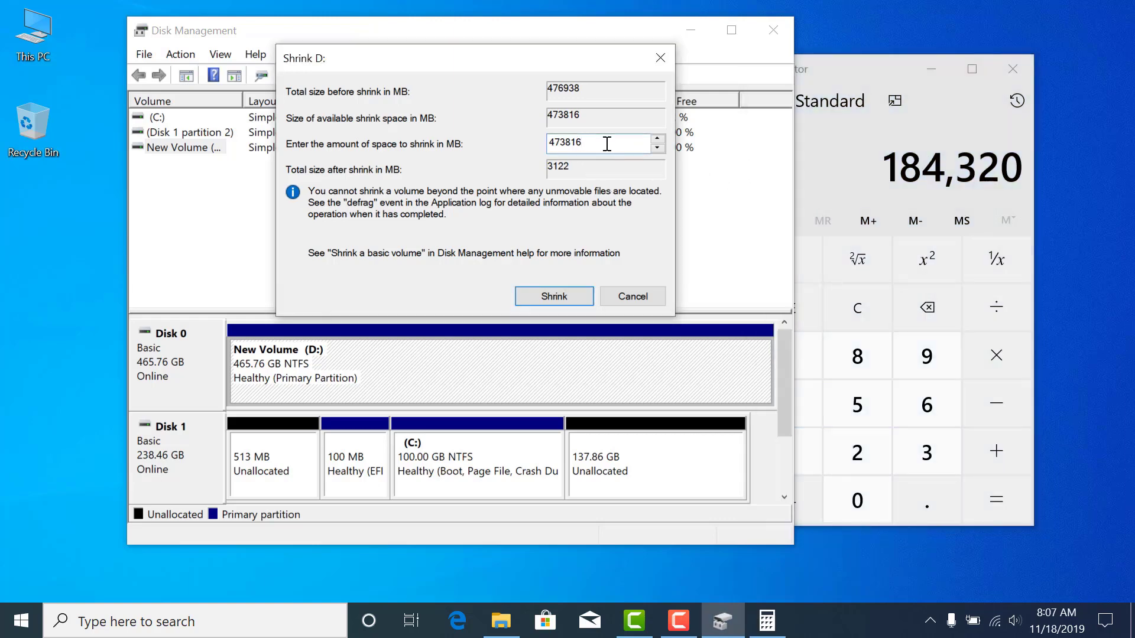
key(BackSpace)
key(BackSpace)
key(BackSpace)
key(BackSpace)
key(BackSpace)
key(BackSpace)
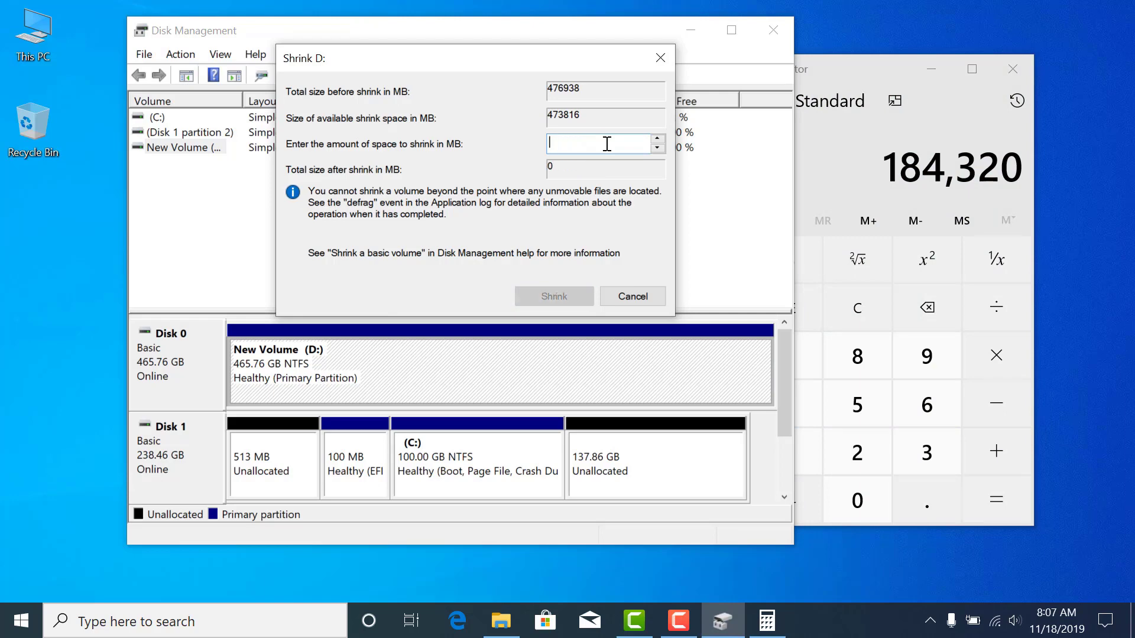
text(184)
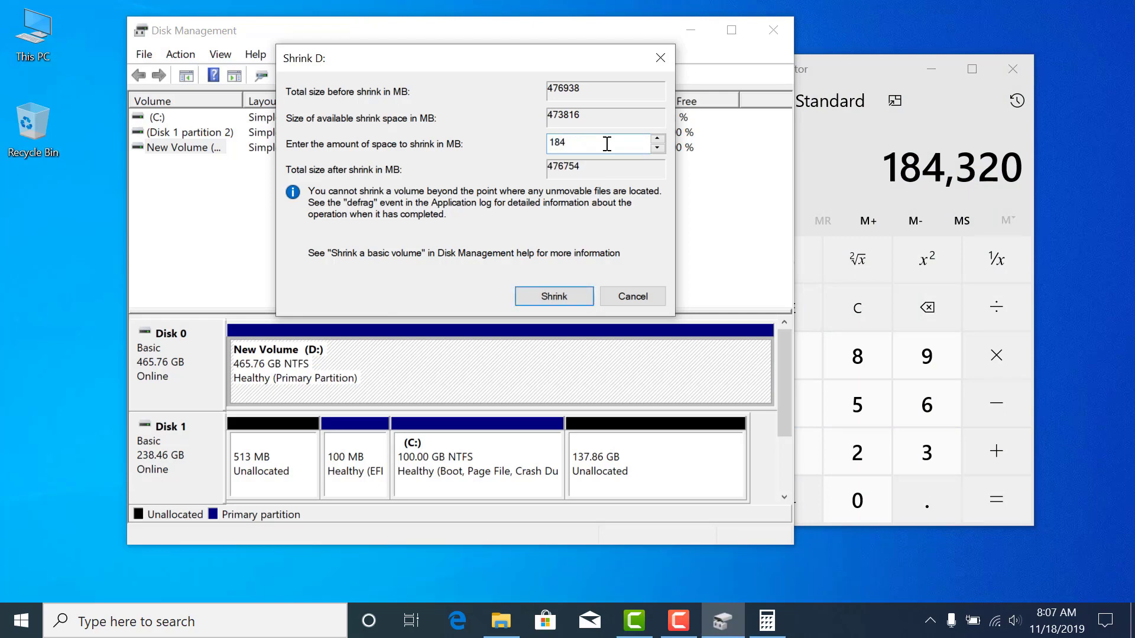
text(320)
click(553, 297)
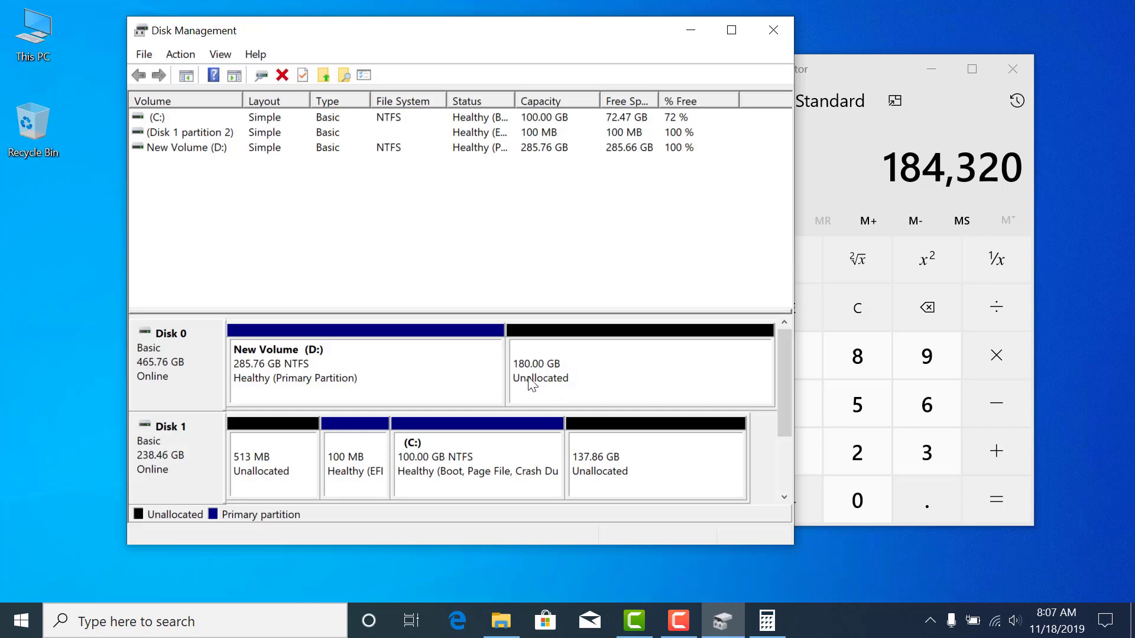
- Select the unallocated space on Disk 0, check the drives under This PC in File Explorer, and minimize the window
click(569, 380)
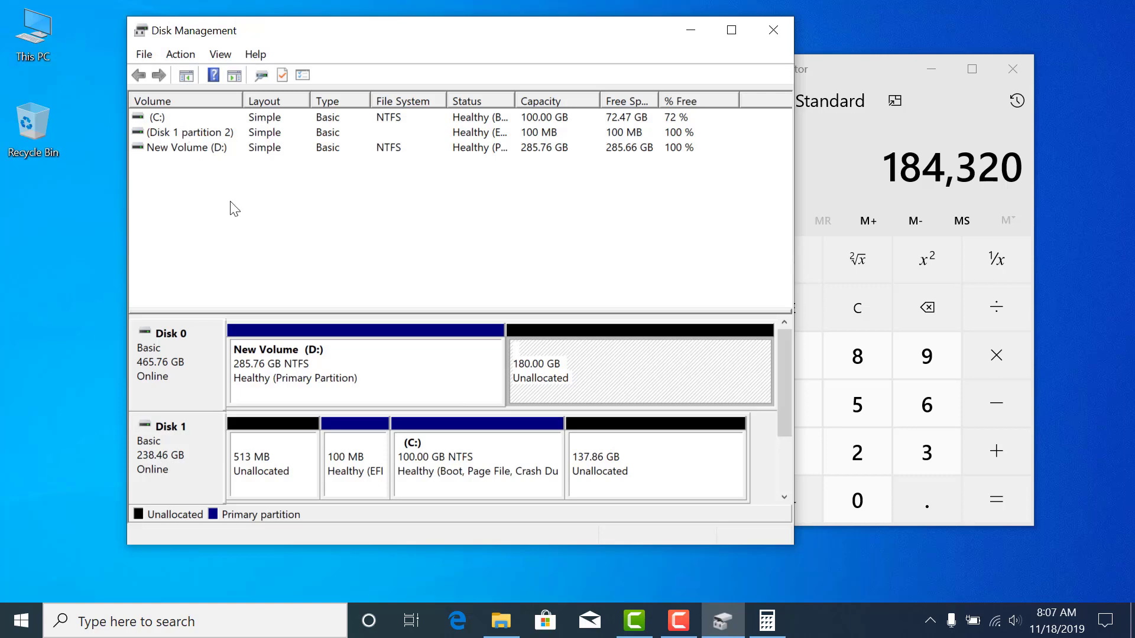
click(500, 620)
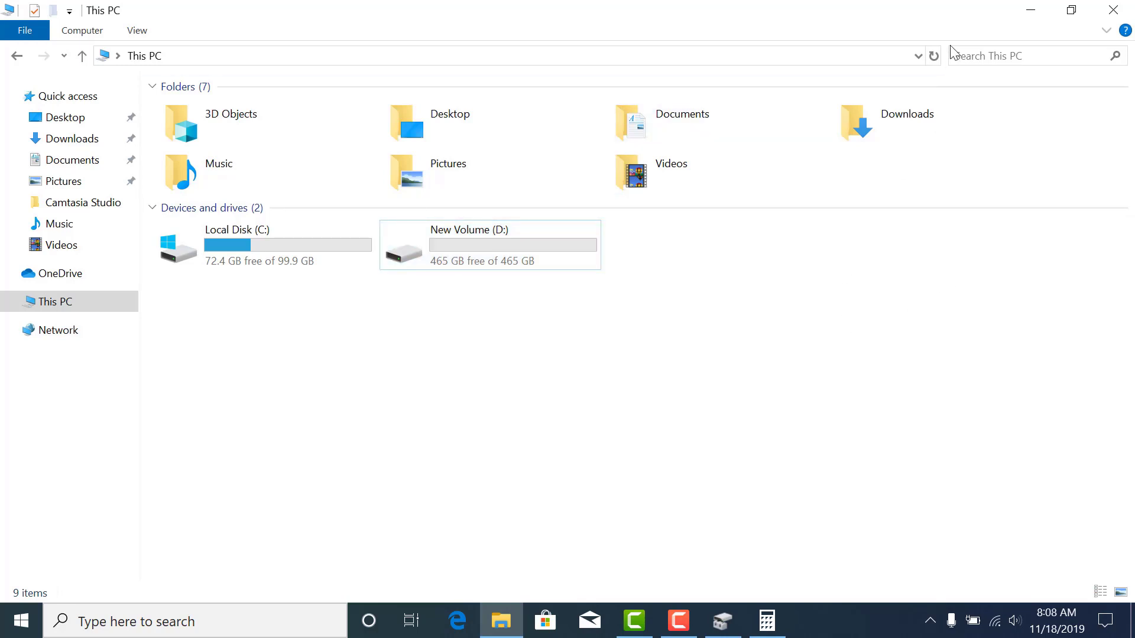
click(1030, 12)
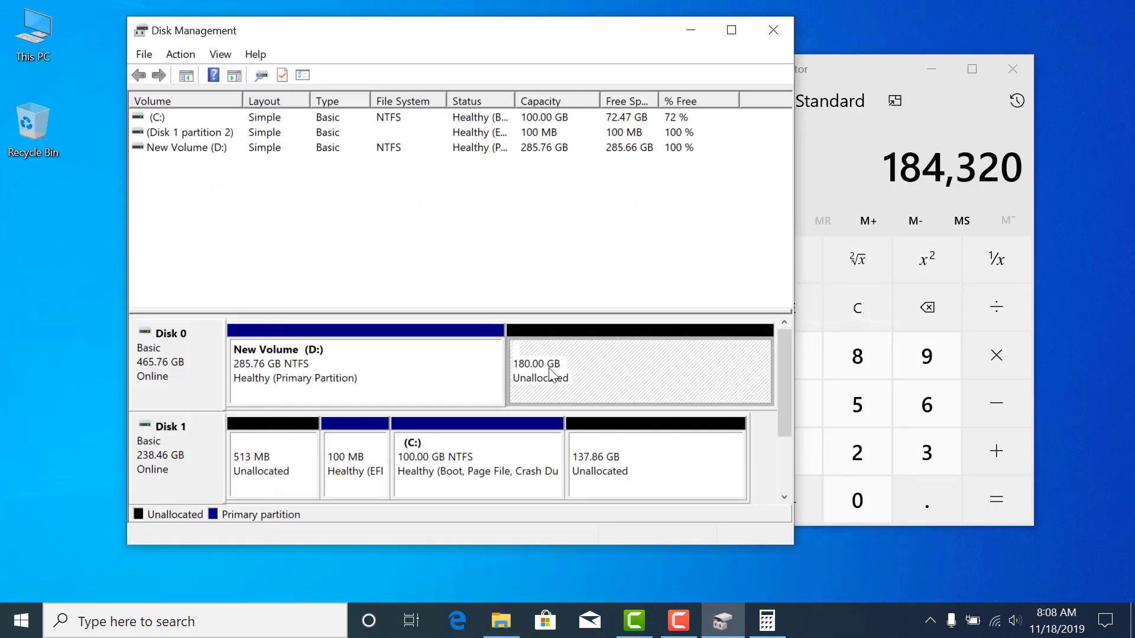
- Start a new simple volume on Disk 0's unallocated space, accepting the size of 184320 MB and drive letter E
right_click(548, 369)
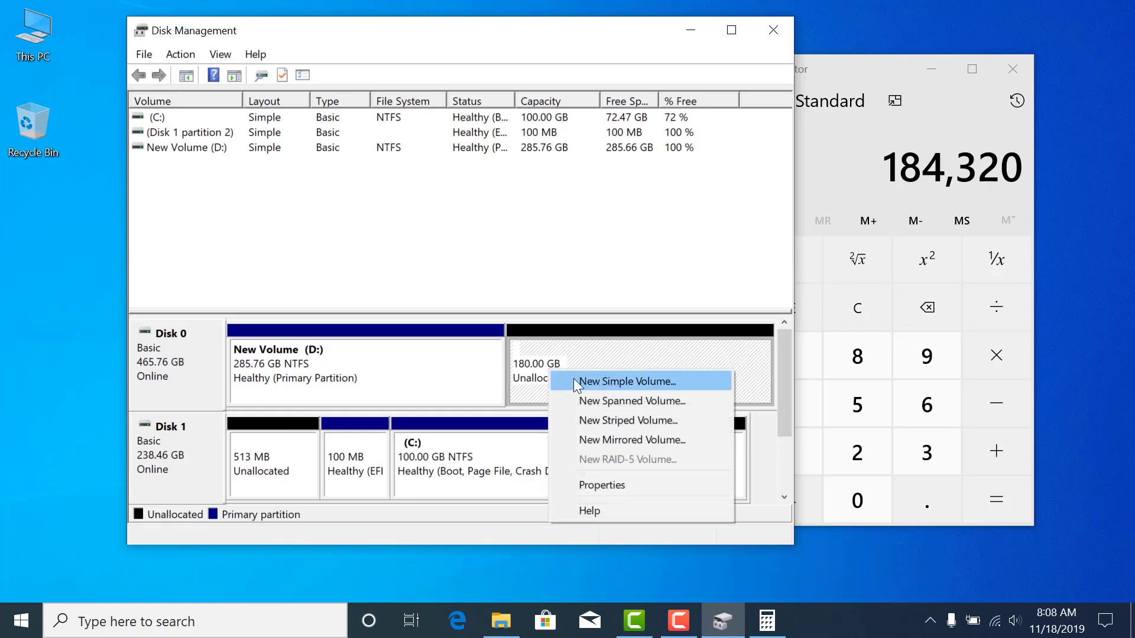
click(597, 382)
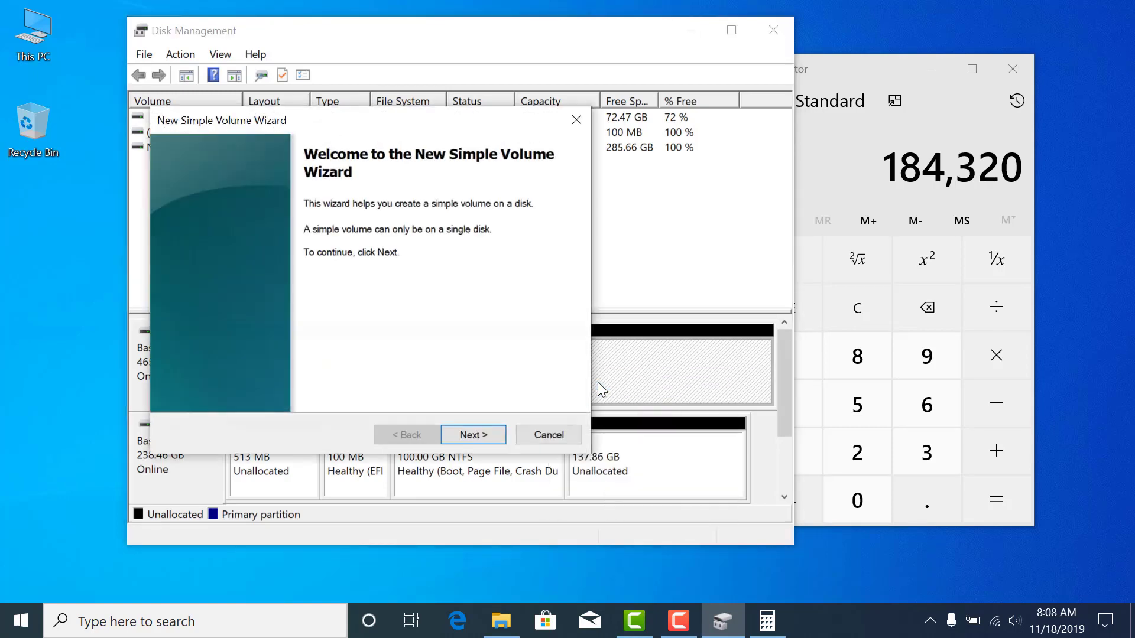
click(470, 436)
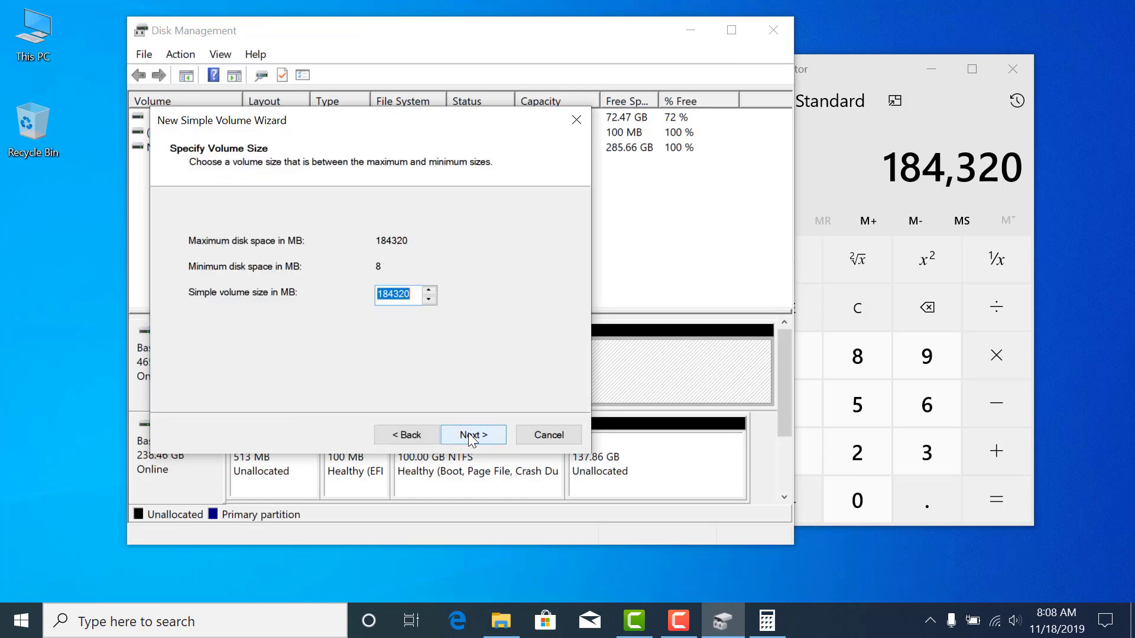
click(472, 435)
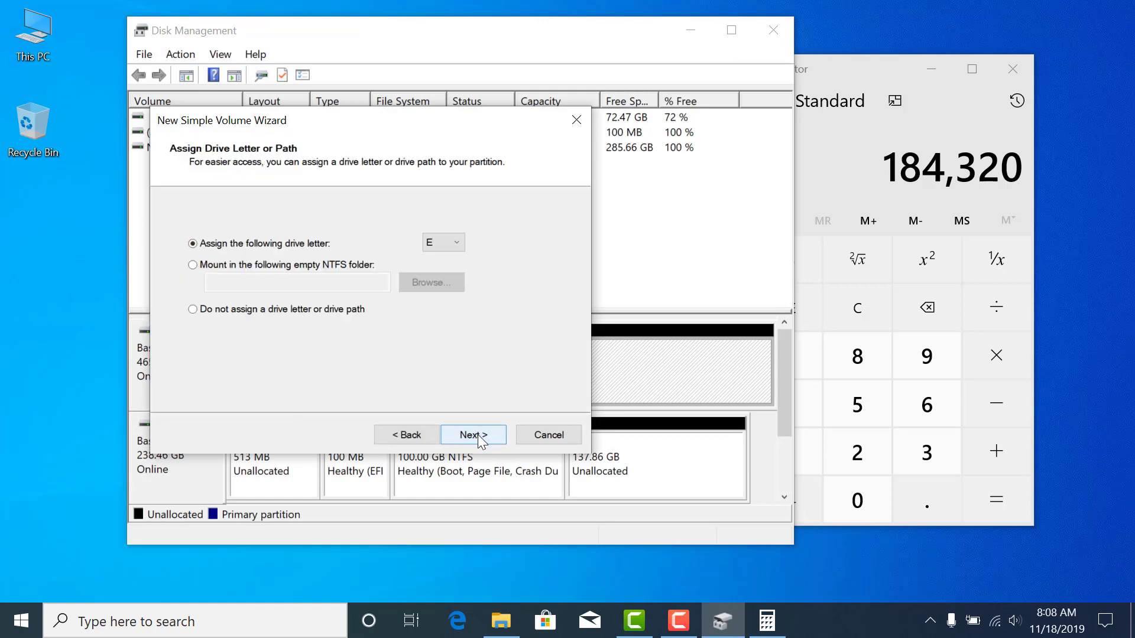
click(476, 435)
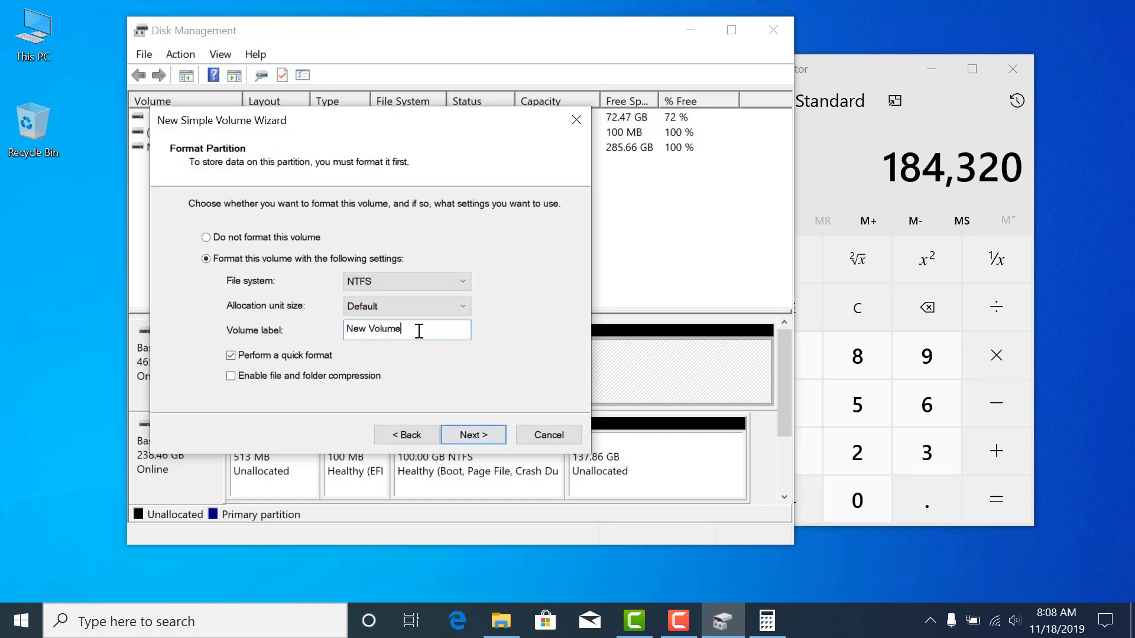
- Keep the NTFS quick format with the volume label New Volume and finish creating the volume
drag(424, 332, 337, 332)
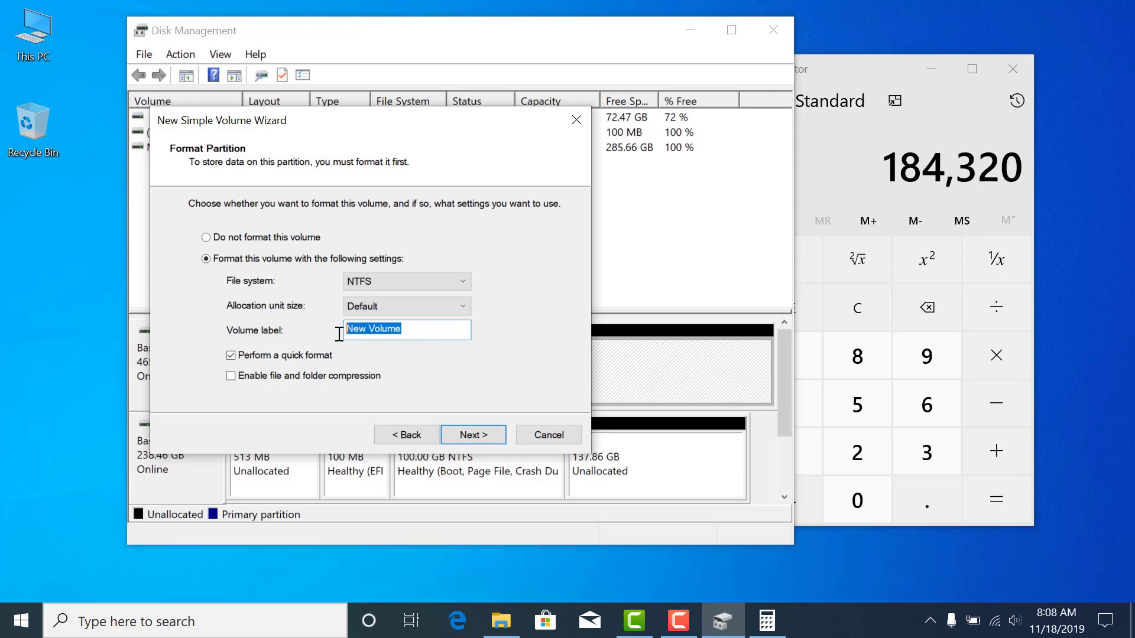
click(417, 328)
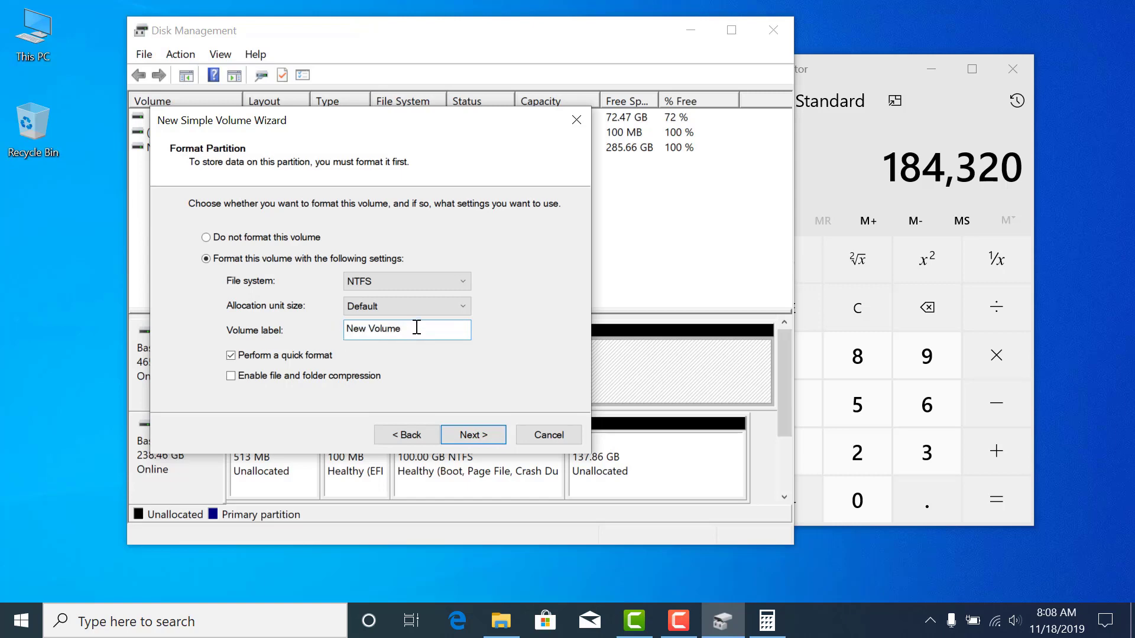
drag(417, 328, 340, 328)
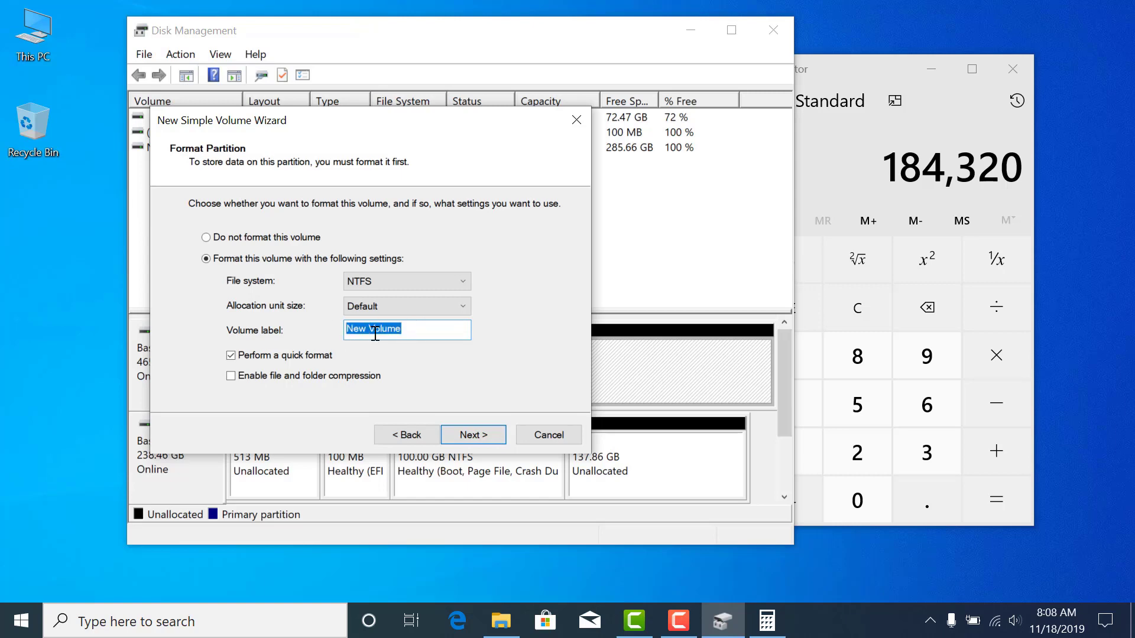
click(364, 327)
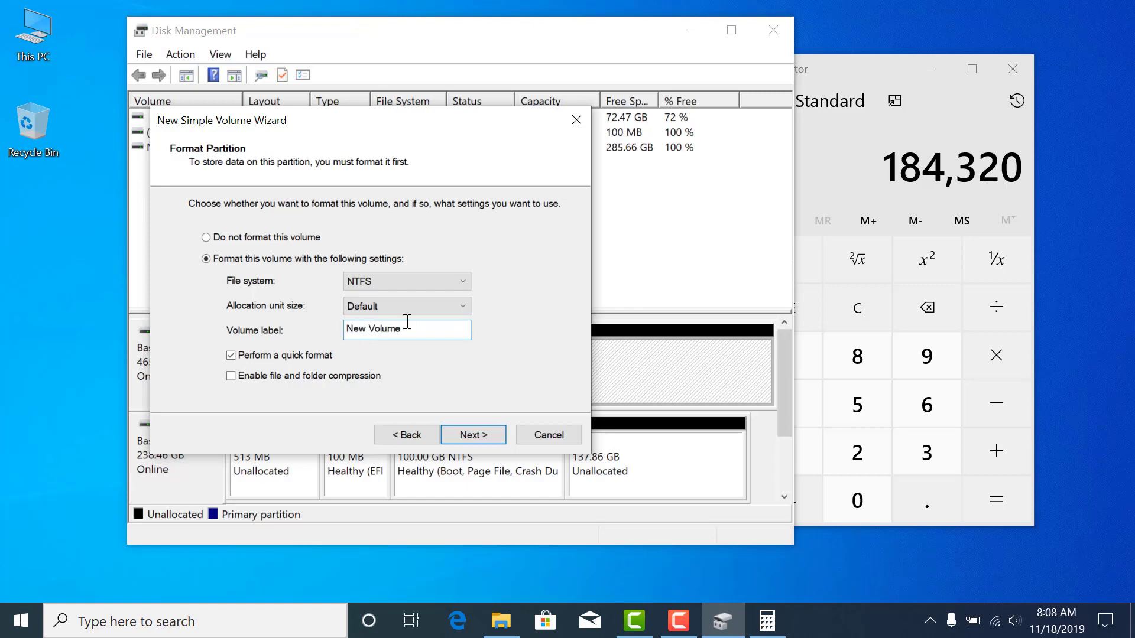
drag(418, 329, 332, 329)
click(381, 329)
click(473, 436)
click(472, 438)
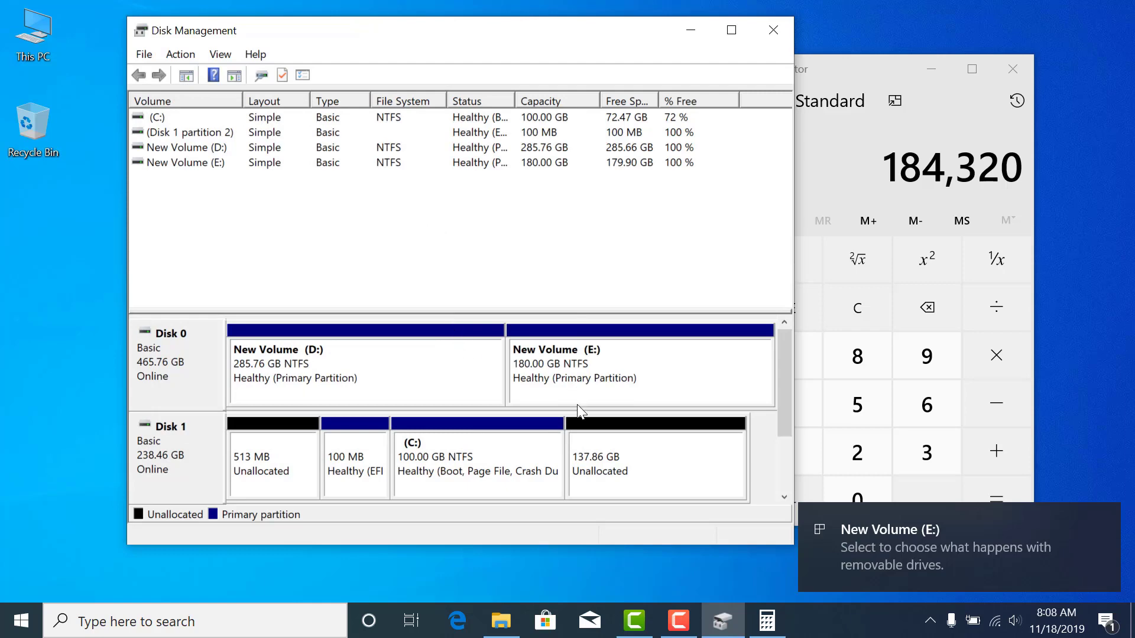
- Check New Volume (E:) in File Explorer and return to This PC, leaving Calculator minimized
click(517, 608)
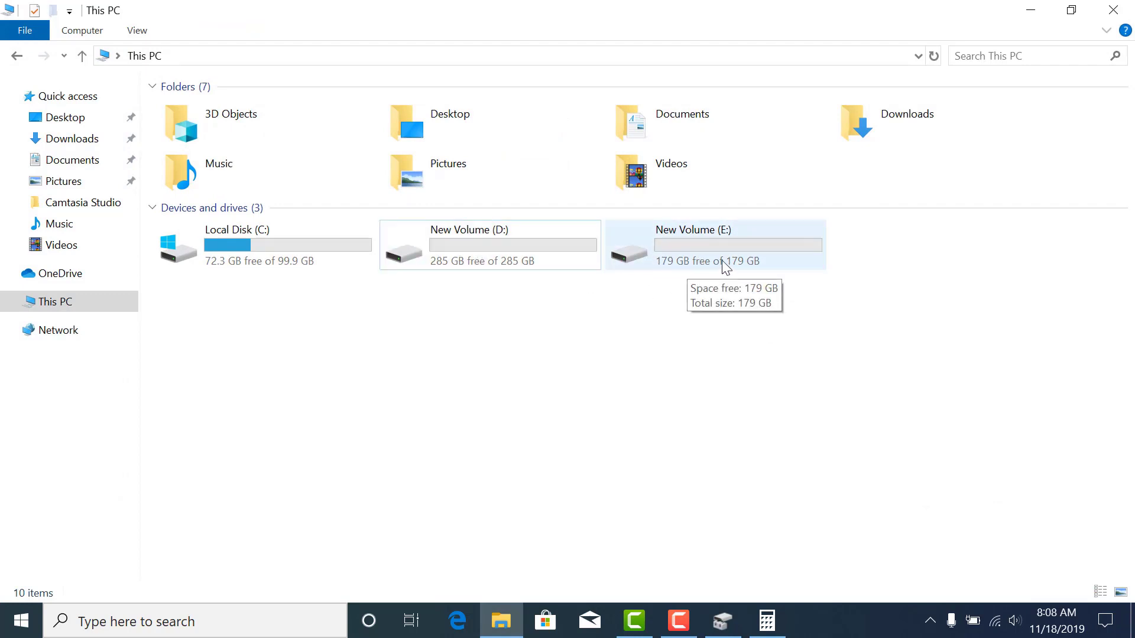
double_click(691, 266)
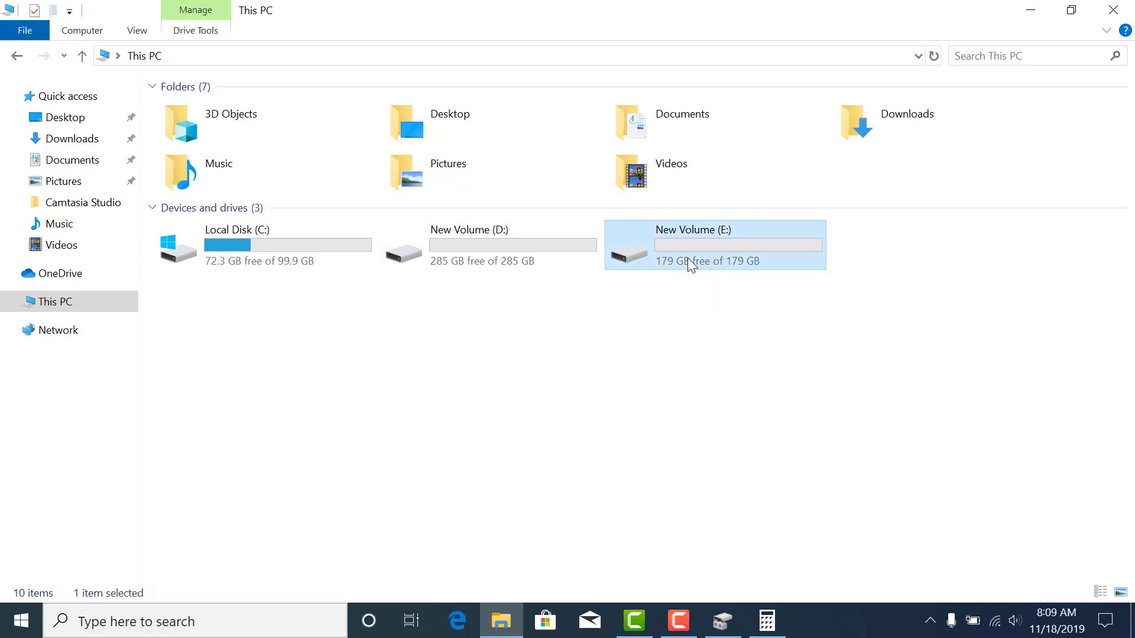
click(82, 56)
click(766, 621)
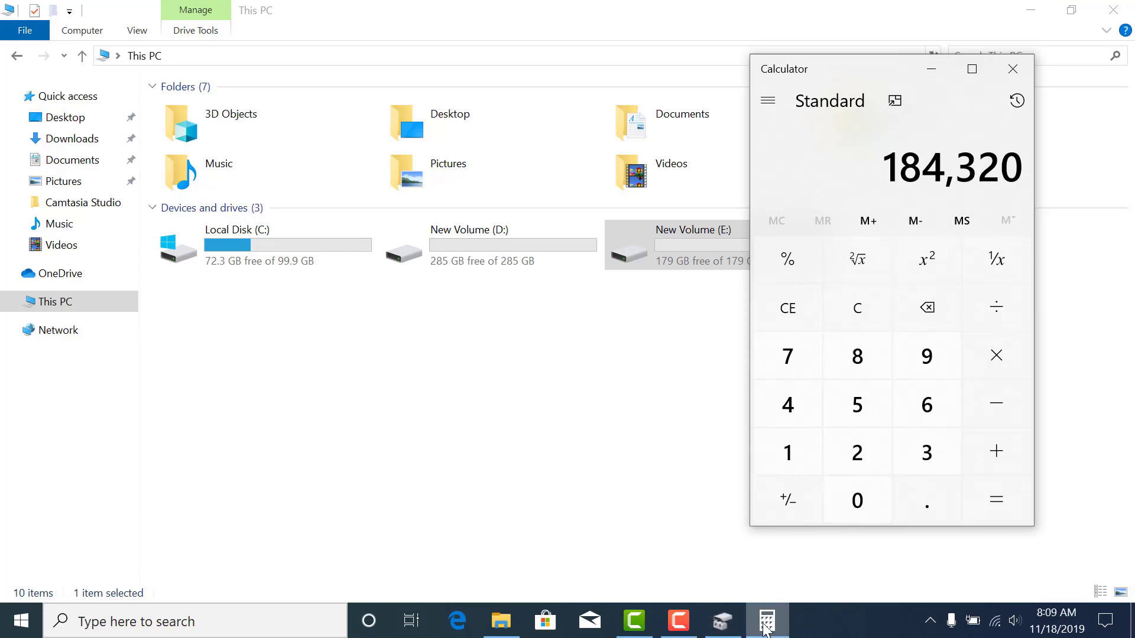
click(768, 620)
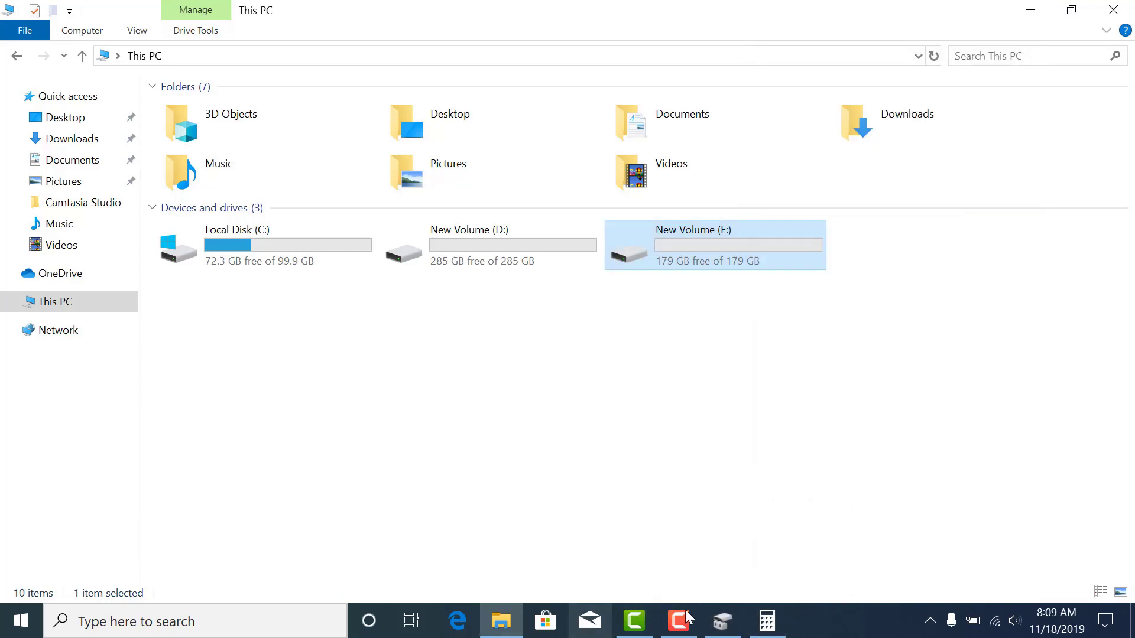
- Switch to Disk Management and open the Shrink Volume dialog for New Volume (D:)
click(722, 620)
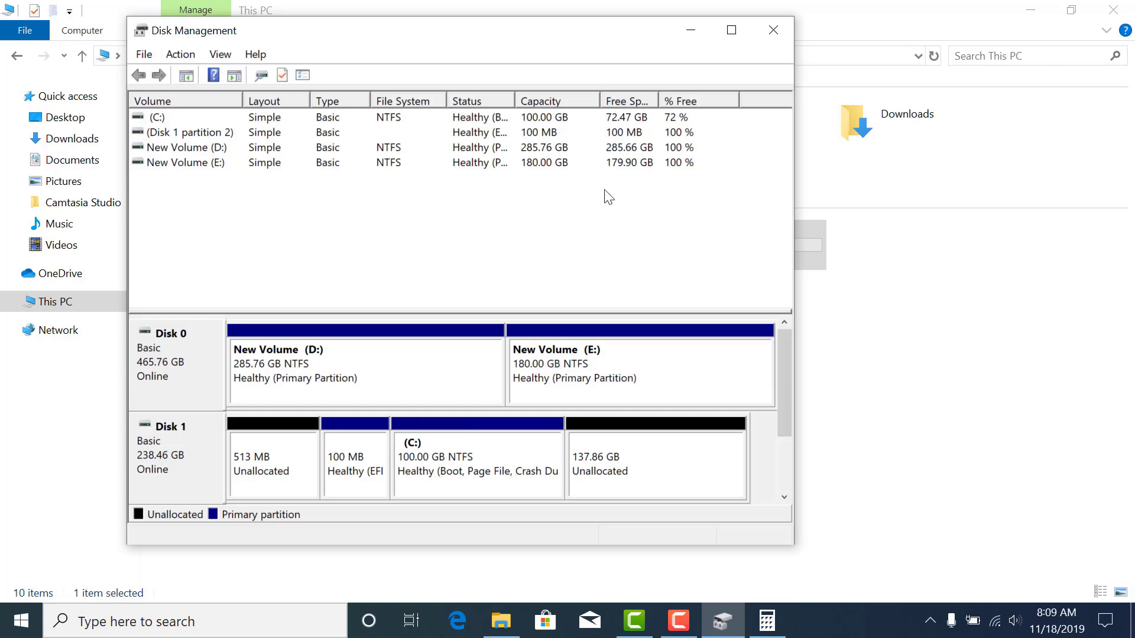
click(338, 368)
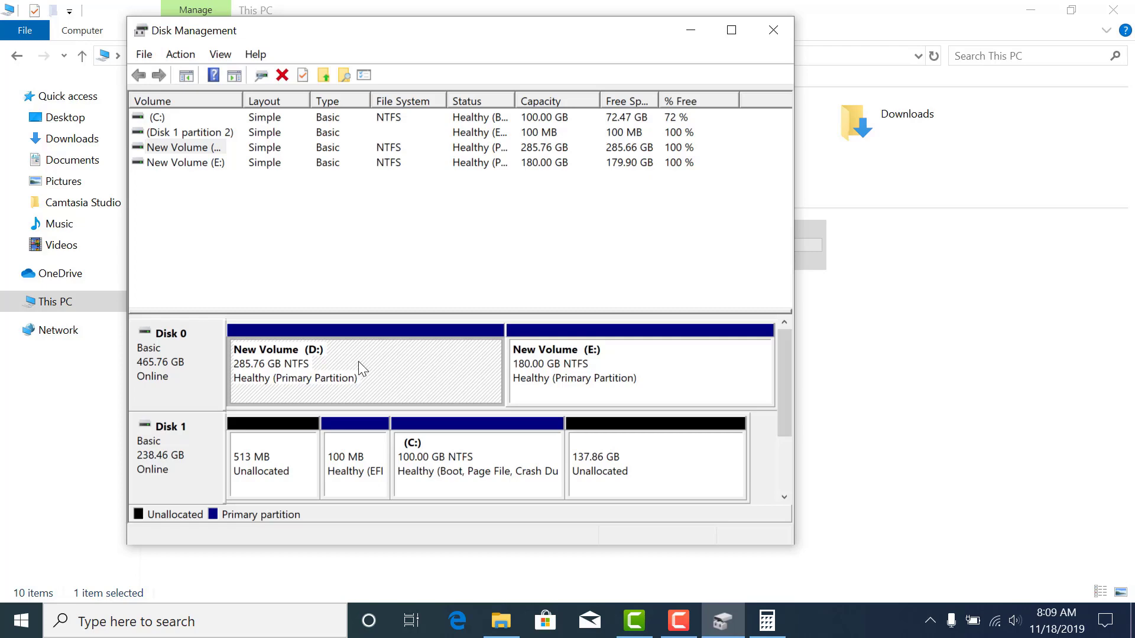
right_click(358, 367)
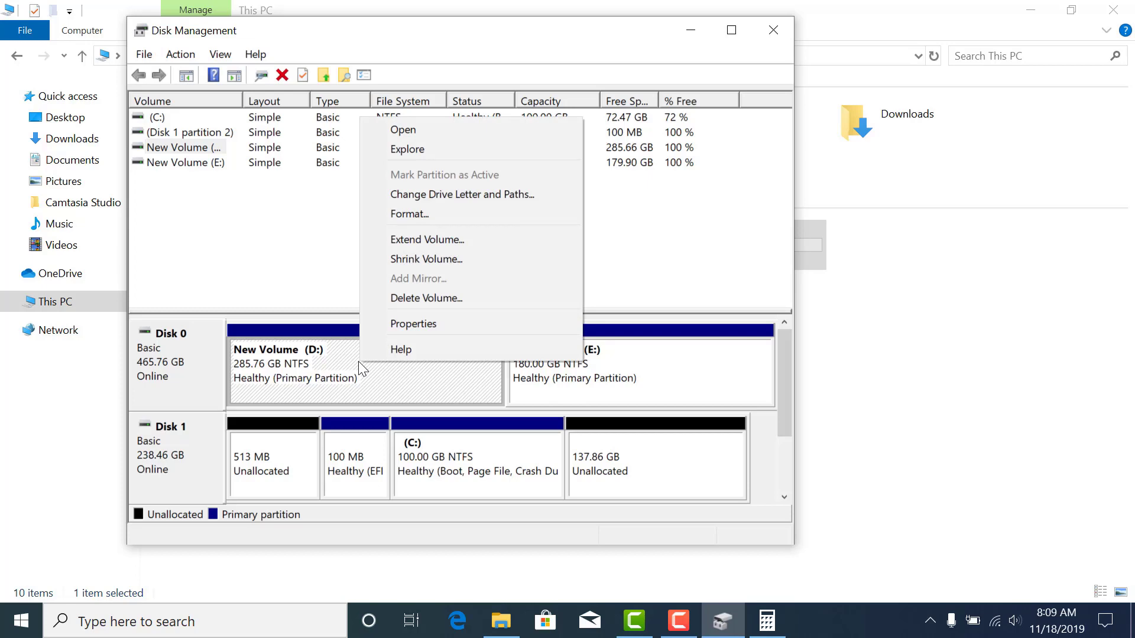
click(329, 374)
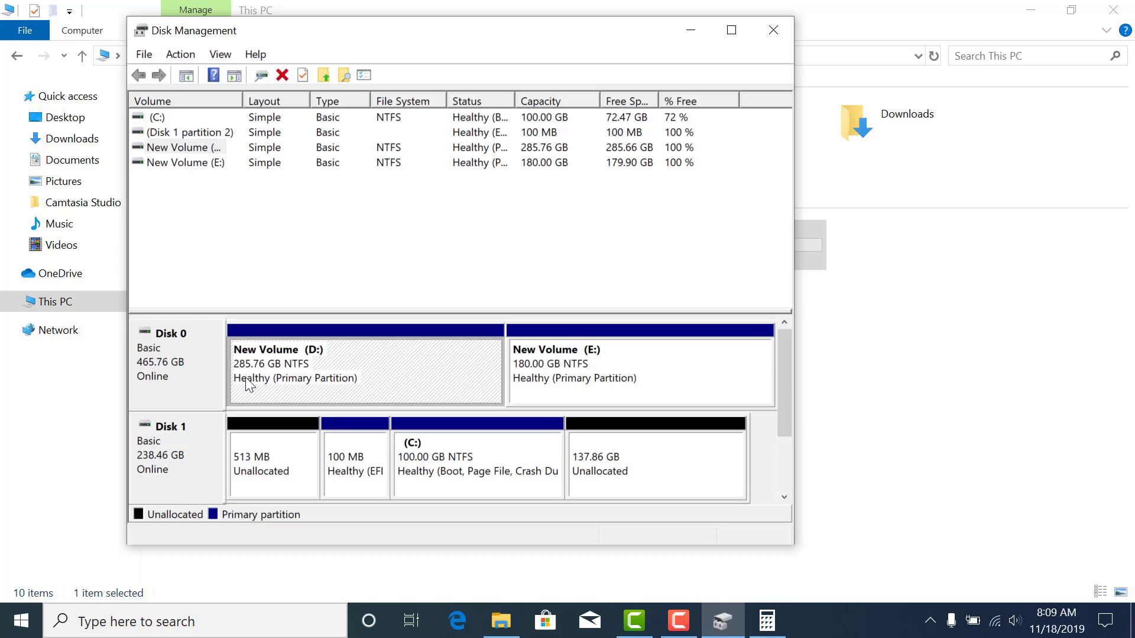
right_click(337, 370)
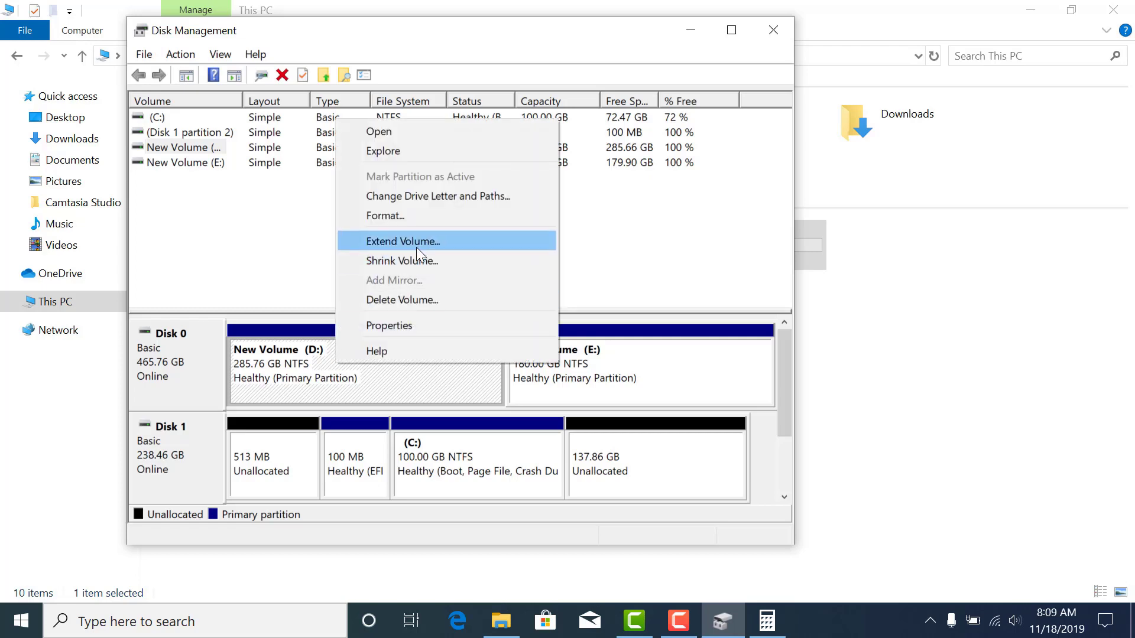
click(424, 262)
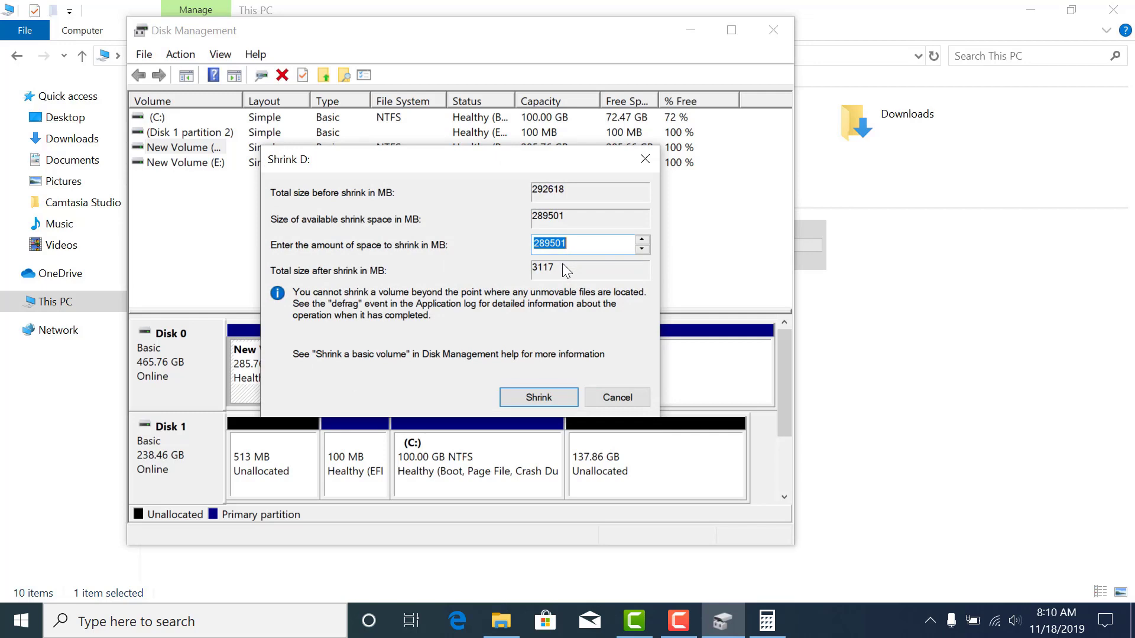
- Clear Calculator and convert 150 GB to MB by multiplying 150 by 1024
click(767, 621)
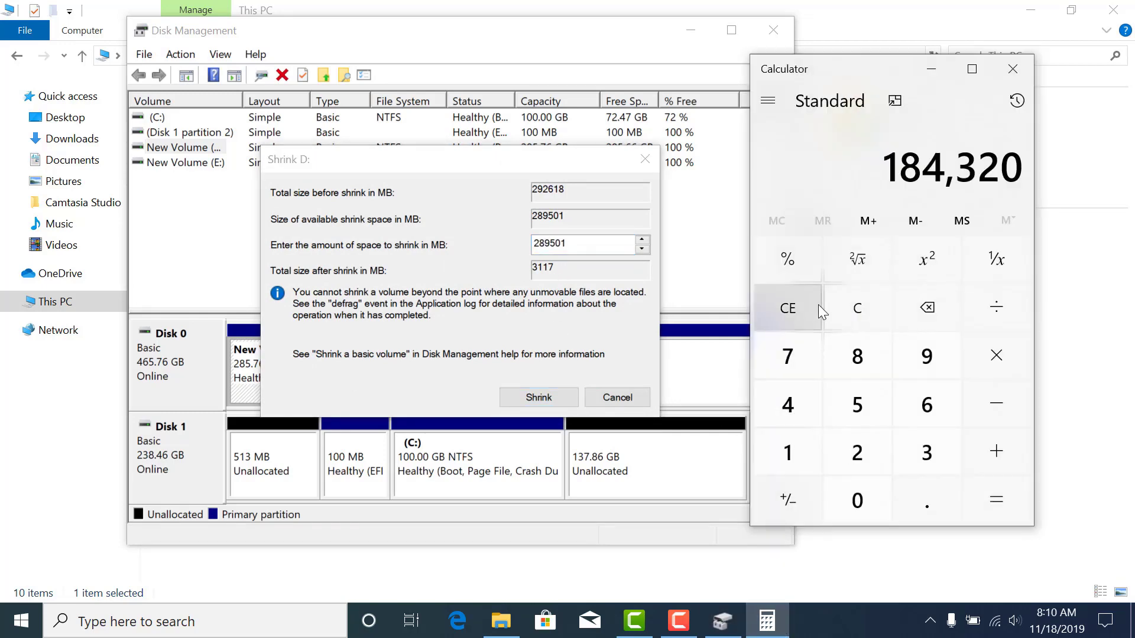
click(800, 310)
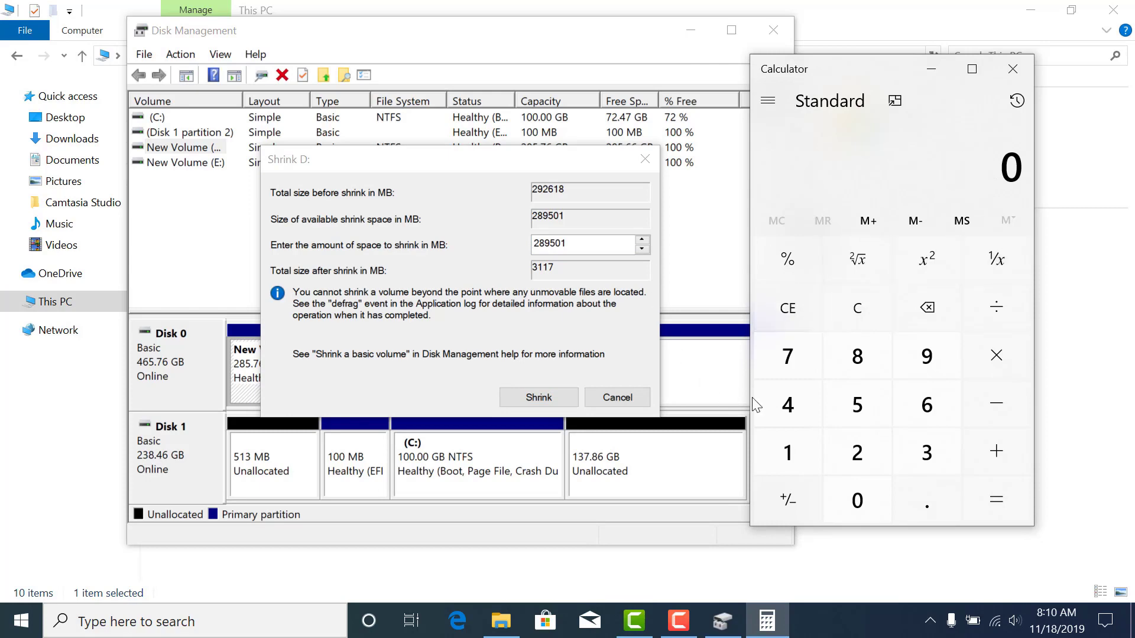
click(810, 454)
click(868, 421)
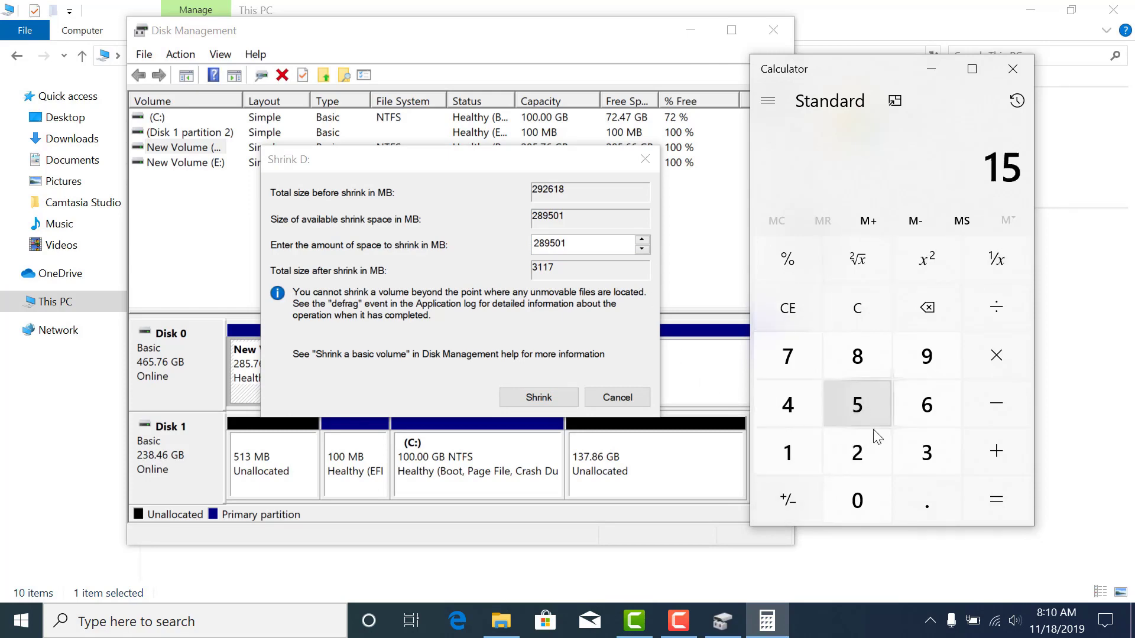
click(866, 489)
click(1007, 362)
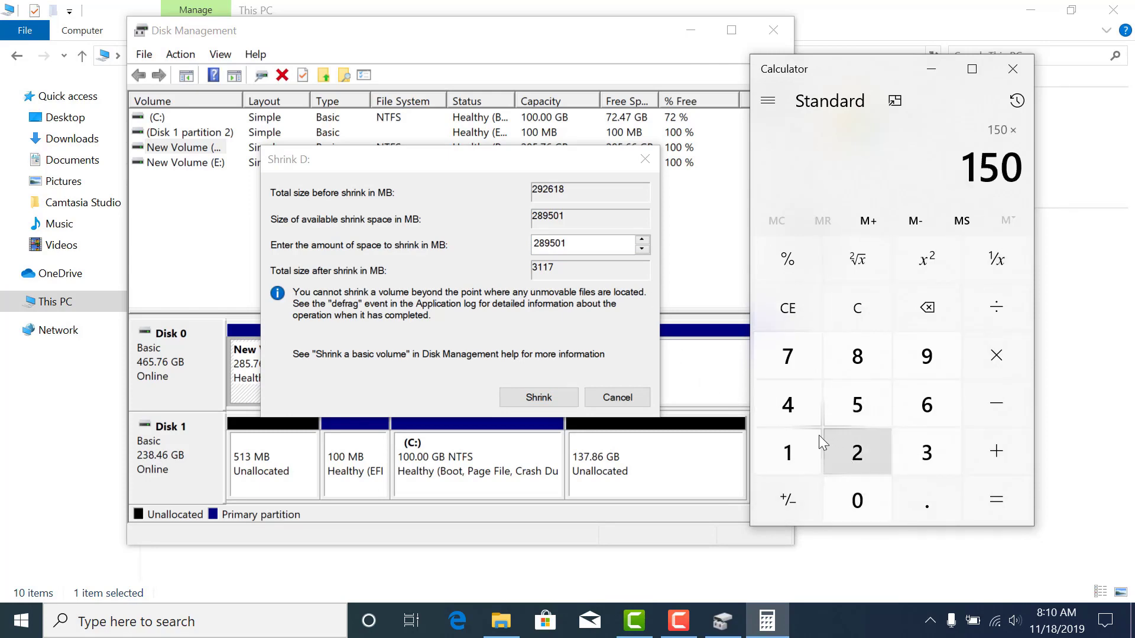
click(792, 462)
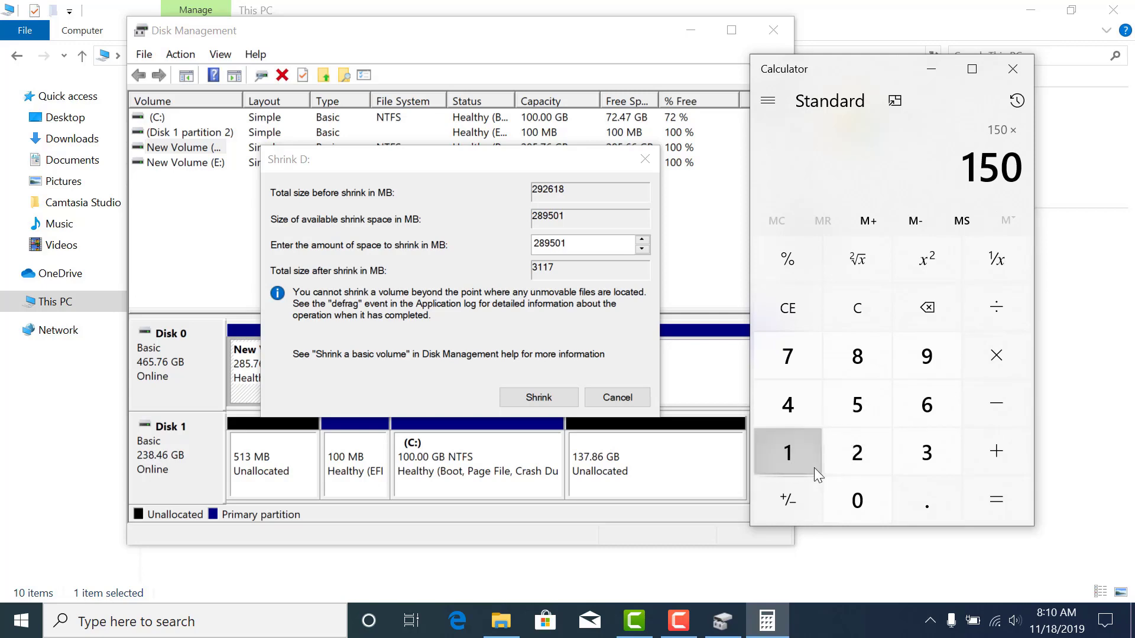
click(858, 501)
click(863, 456)
click(790, 406)
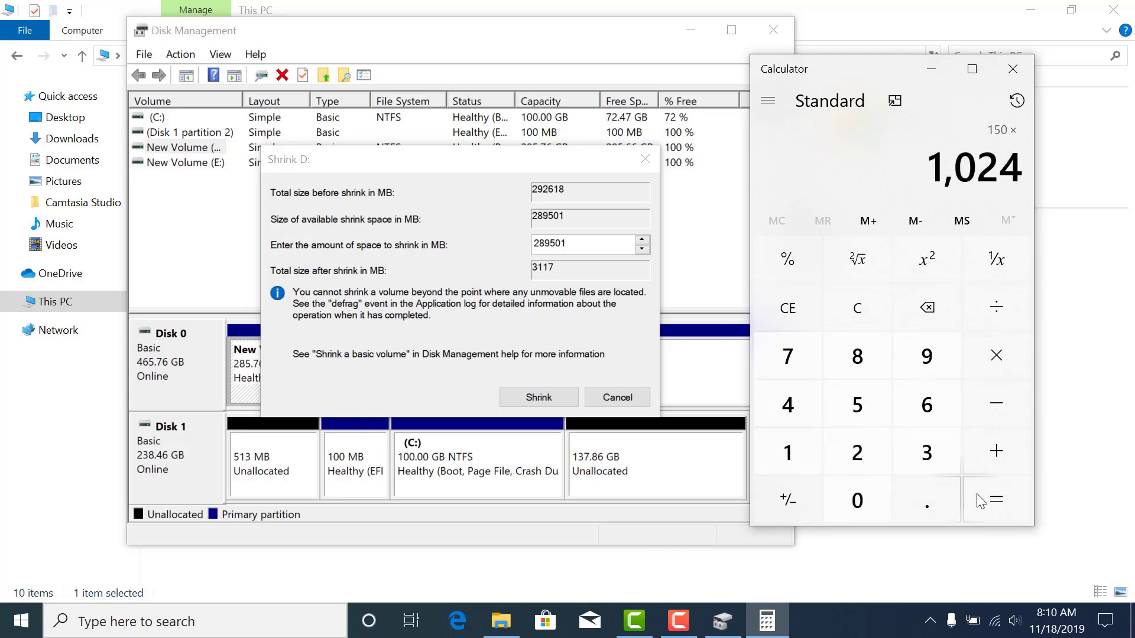
click(984, 501)
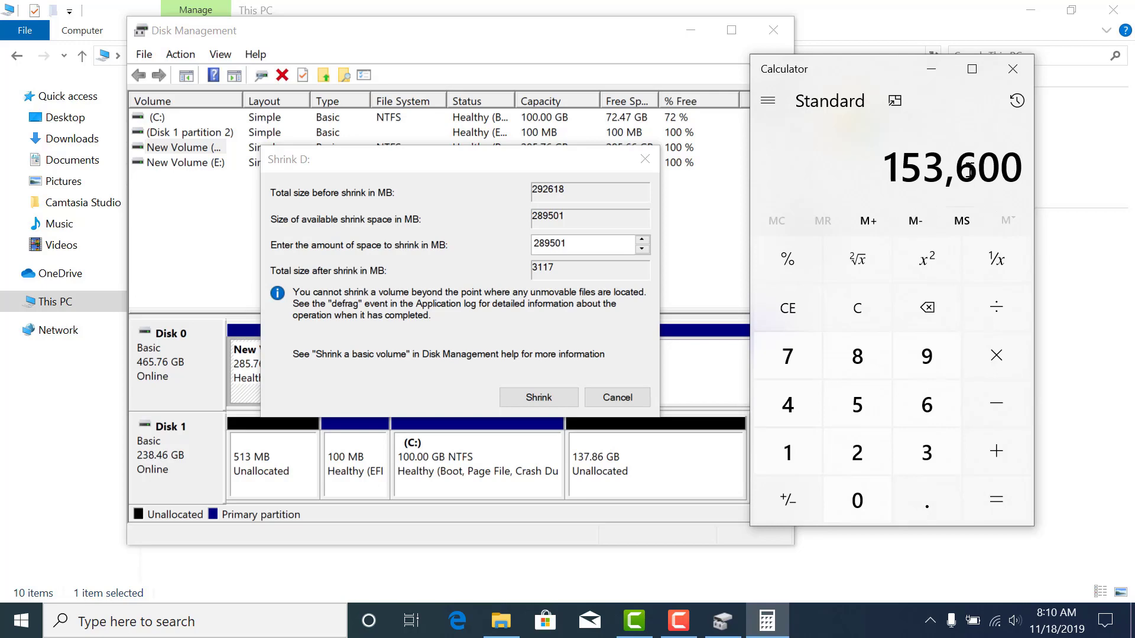
- Set the amount of space to shrink from New Volume (D:) to 153600 MB and run the shrink
click(588, 243)
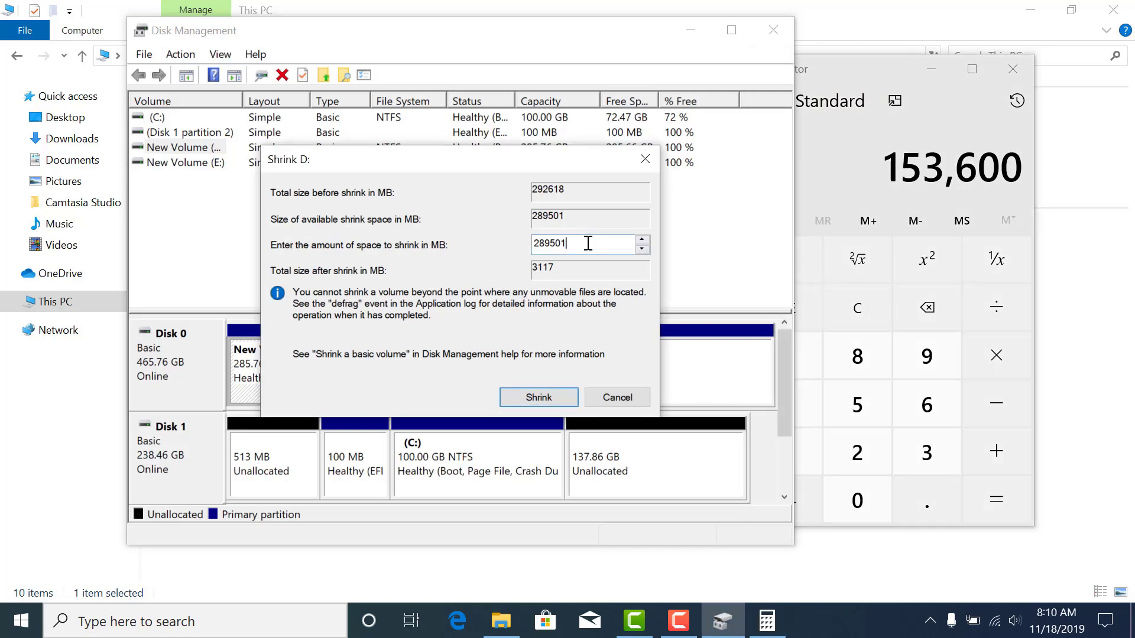
key(BackSpace)
key(BackSpace)
key(BackSpace)
key(BackSpace)
key(BackSpace)
key(BackSpace)
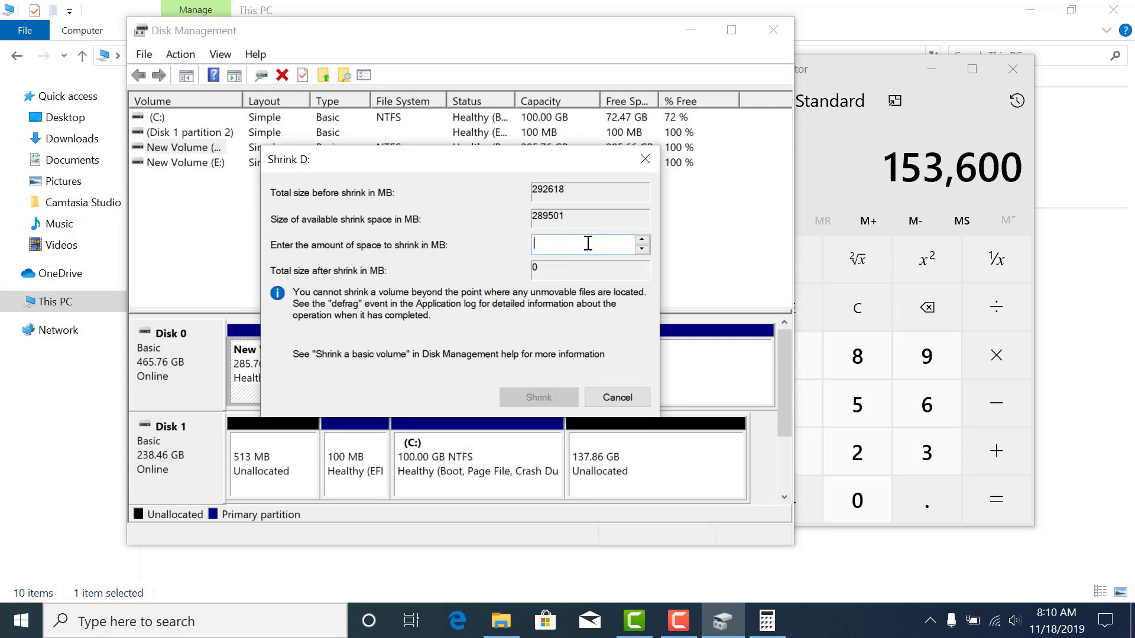
text(153)
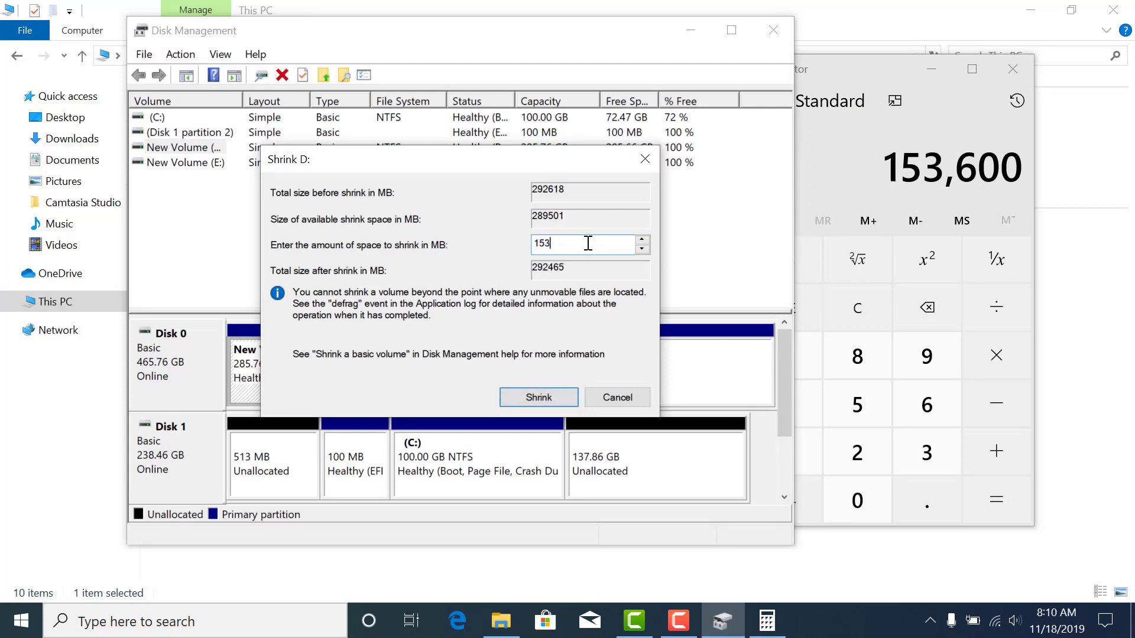
text(600)
click(541, 397)
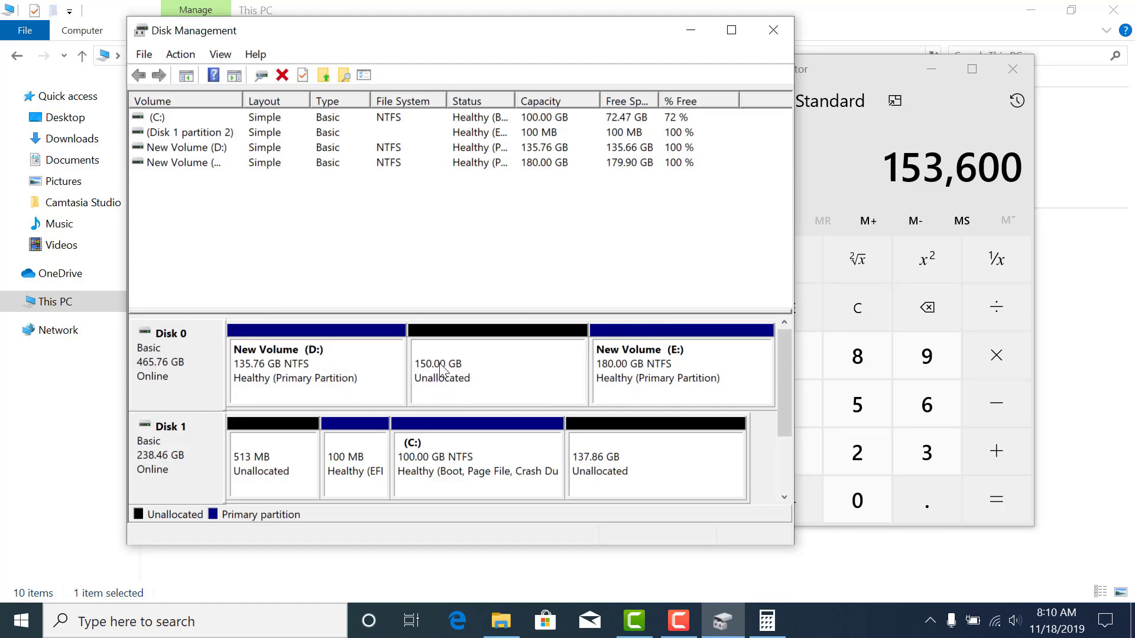
- Create a simple volume in Disk 0's 150 GB unallocated space with drive letter F, NTFS quick format and the label New Volume
click(474, 378)
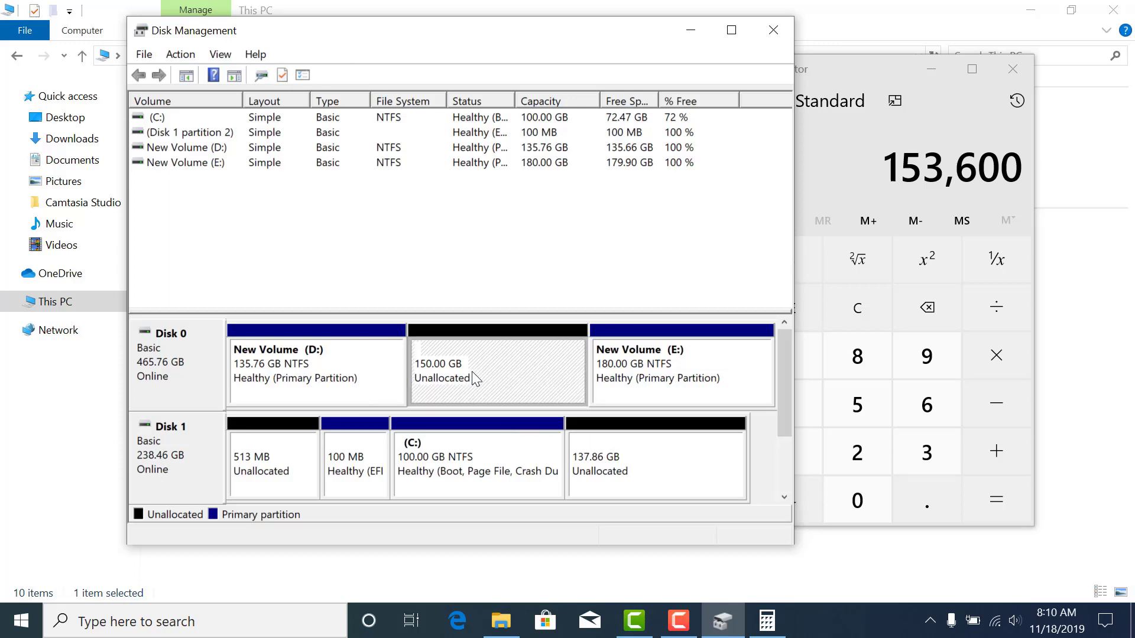
right_click(471, 368)
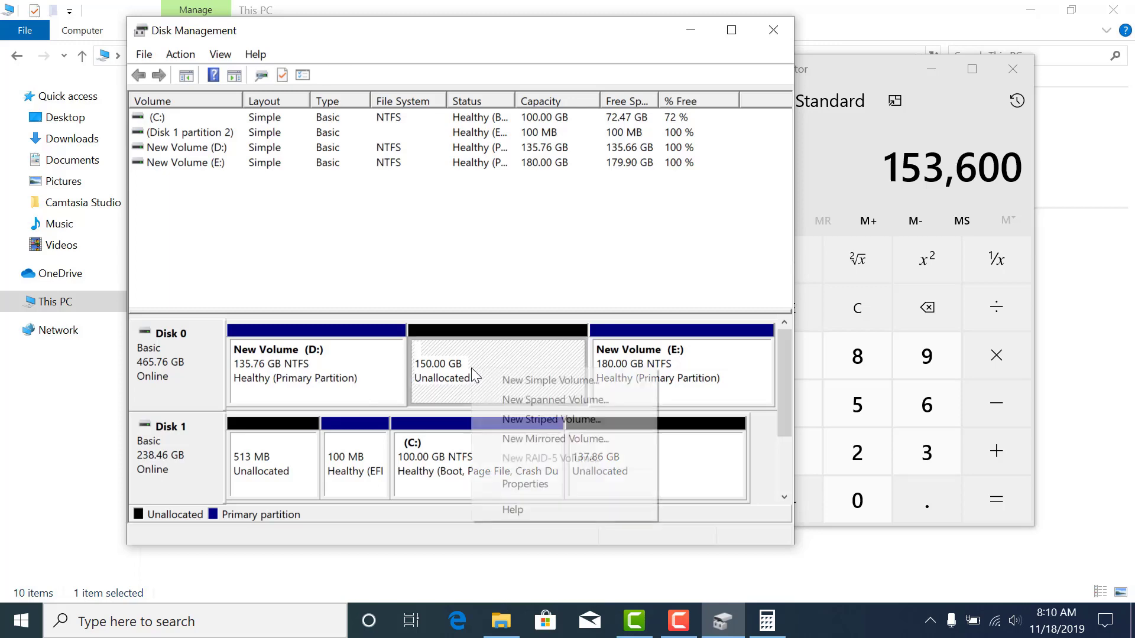
click(556, 381)
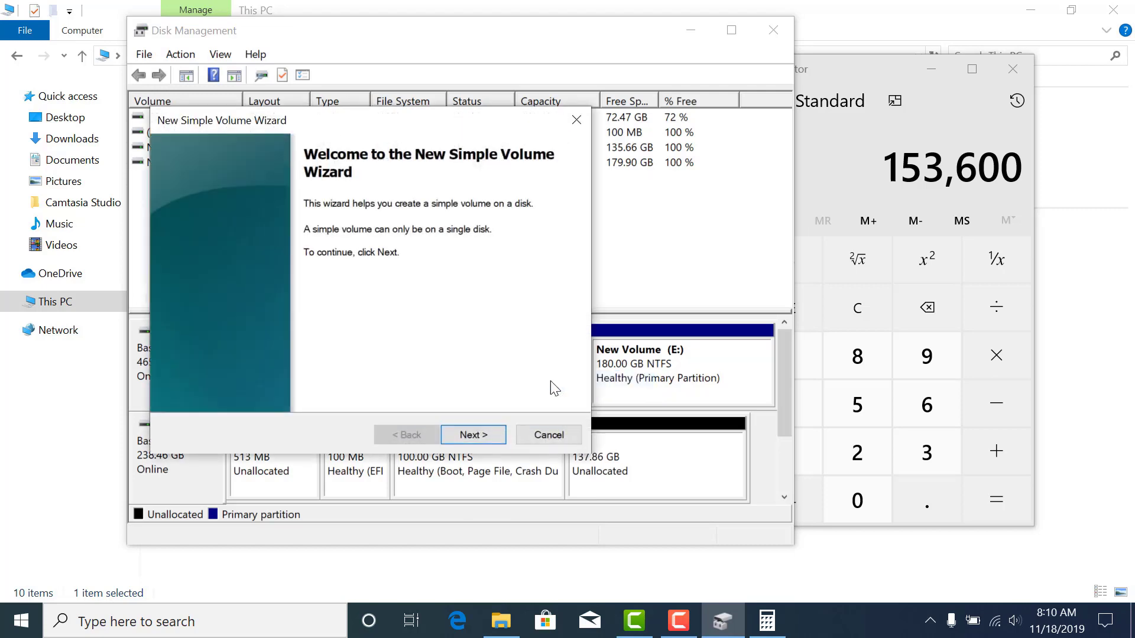
click(473, 435)
click(471, 437)
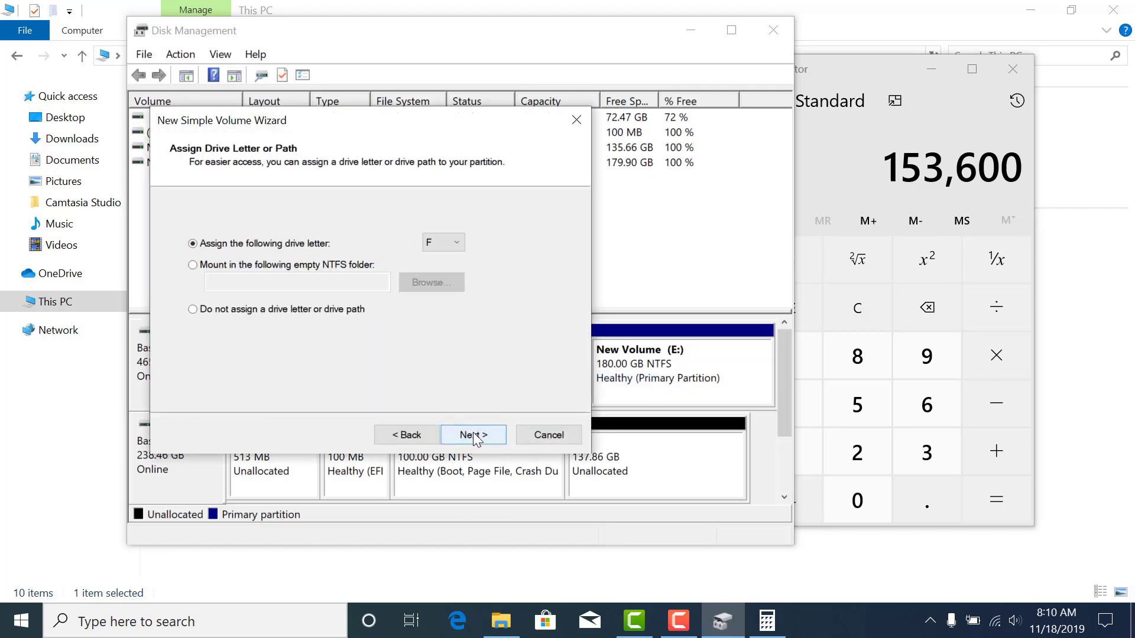
click(473, 436)
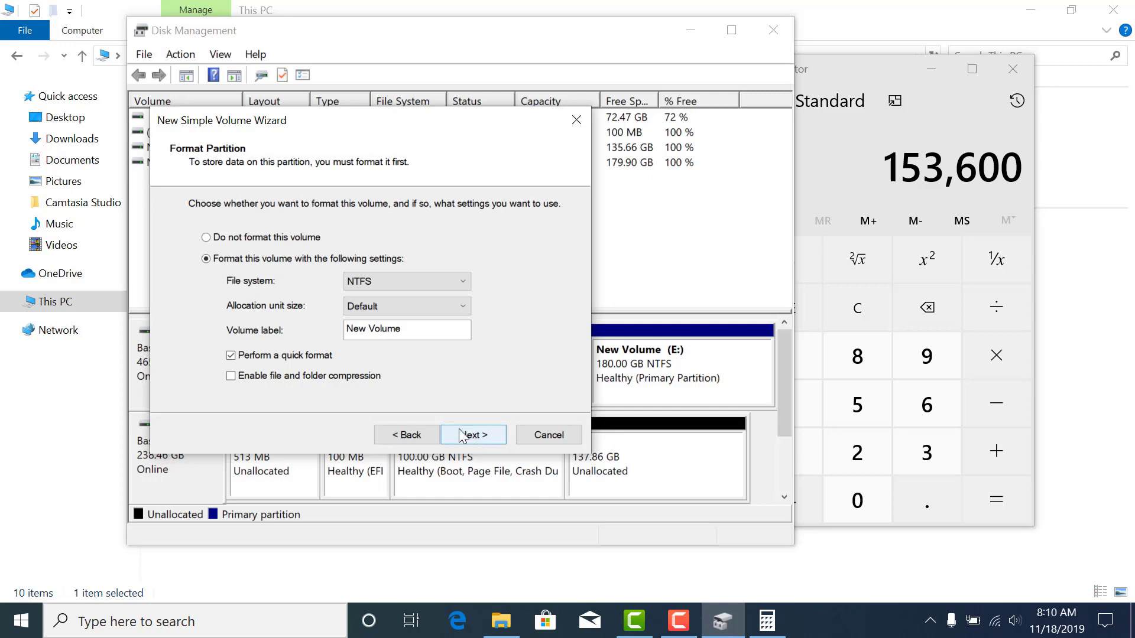
click(420, 330)
click(474, 438)
click(473, 436)
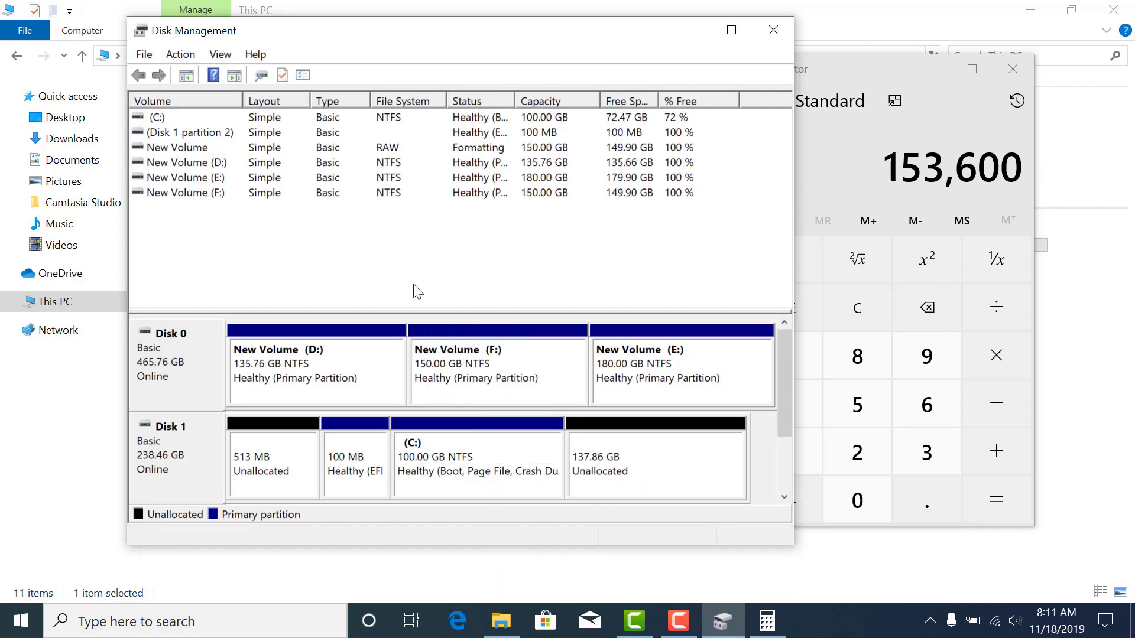
- Check the New Volume drives F:, E: and D: in File Explorer, then close its window
click(501, 620)
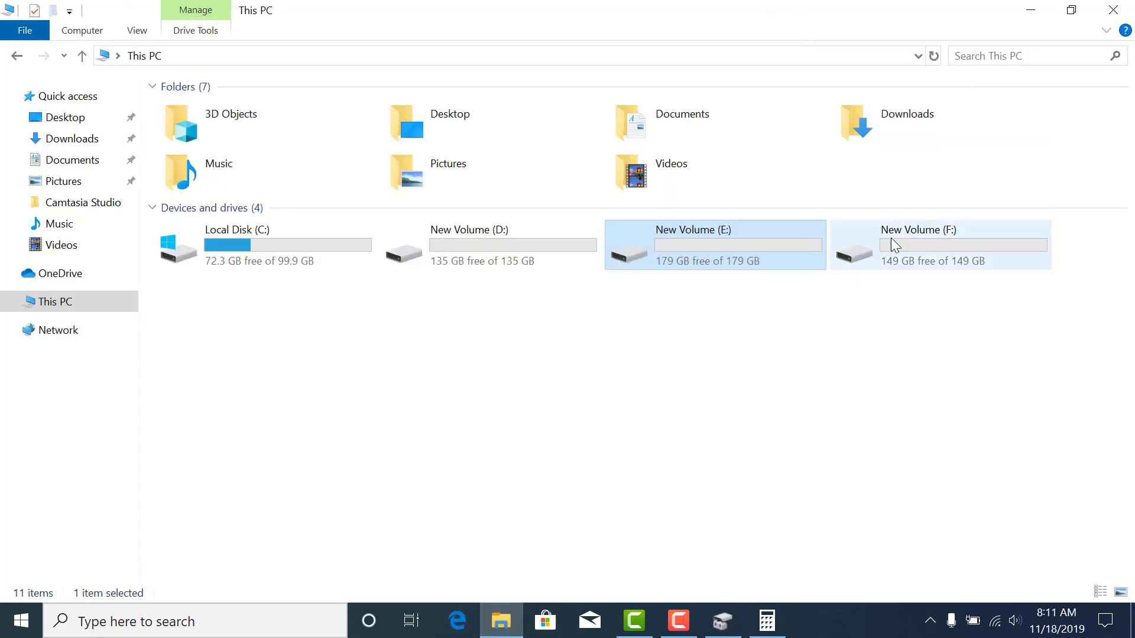
double_click(920, 247)
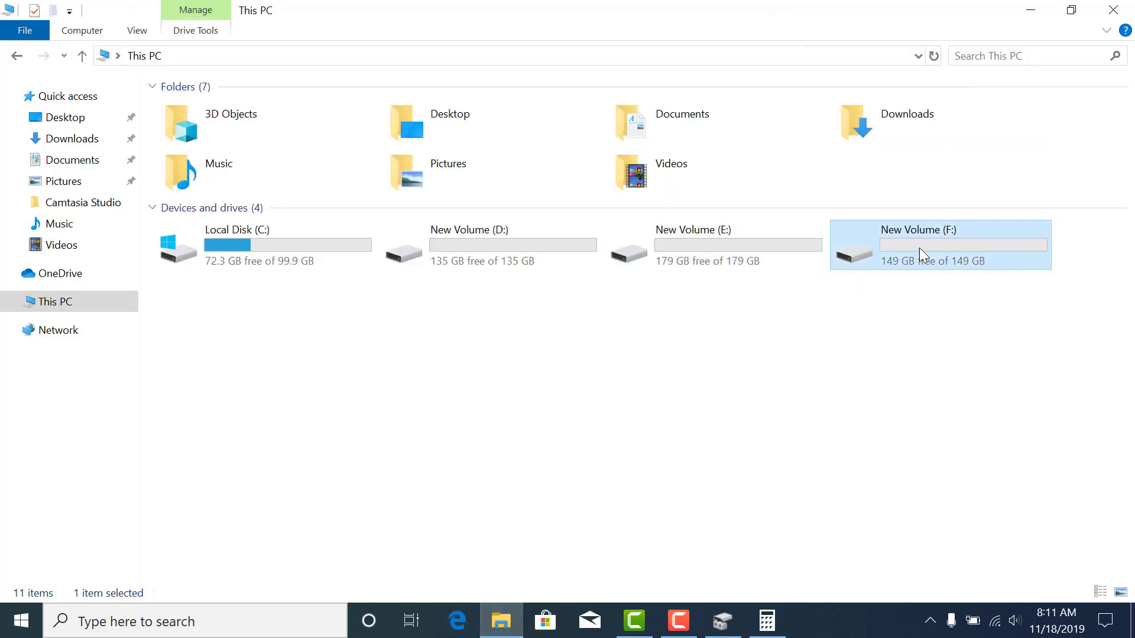
click(83, 55)
double_click(727, 253)
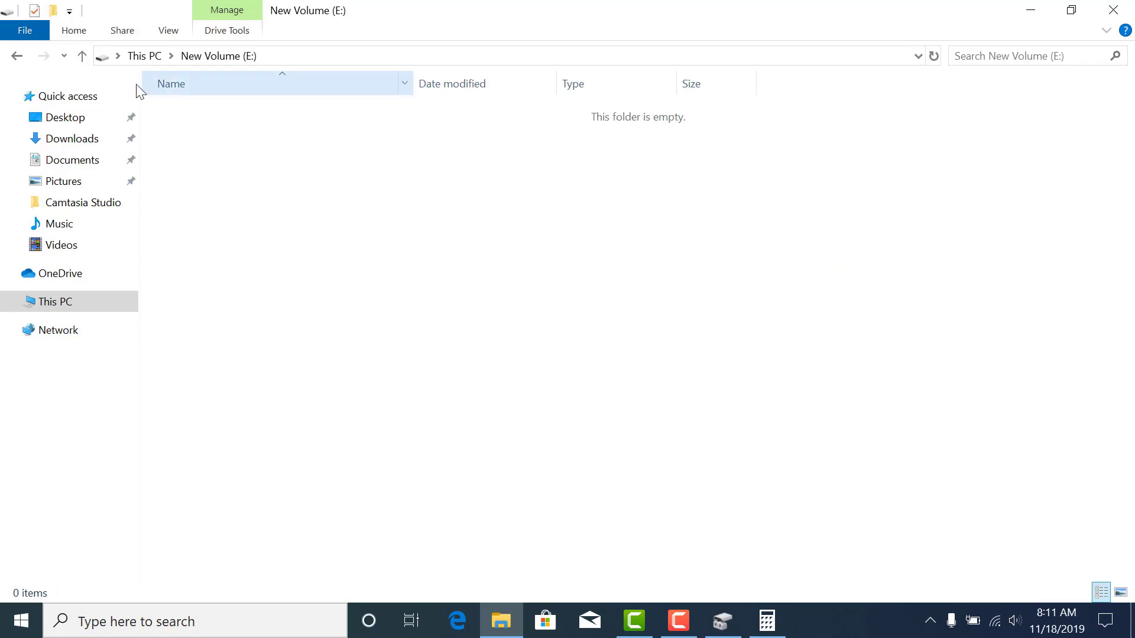
click(83, 55)
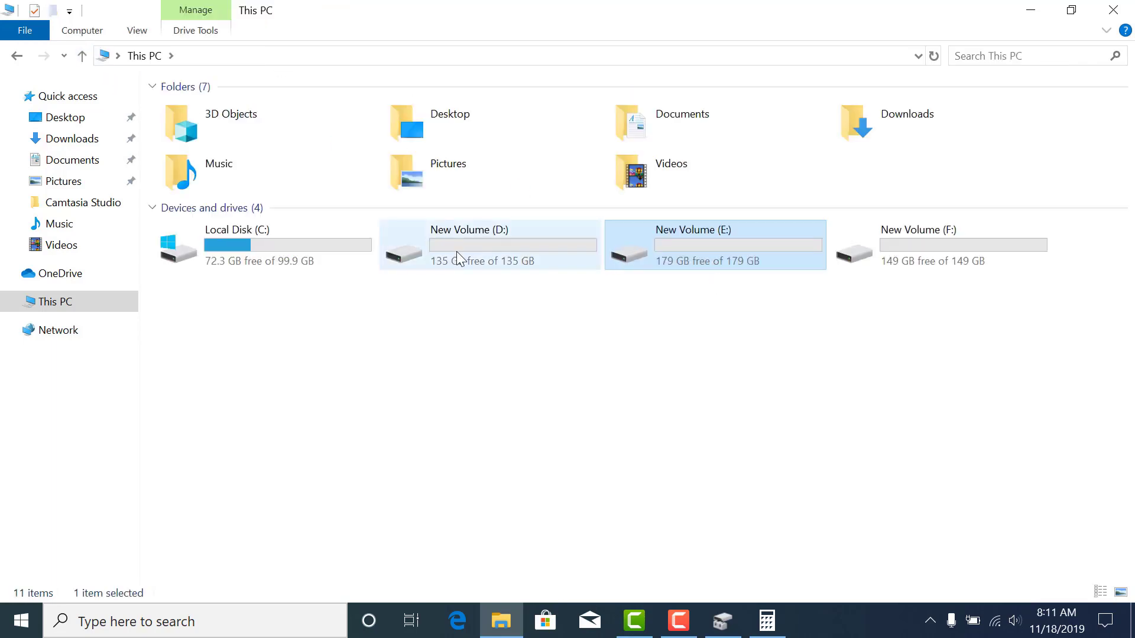
click(506, 252)
double_click(506, 251)
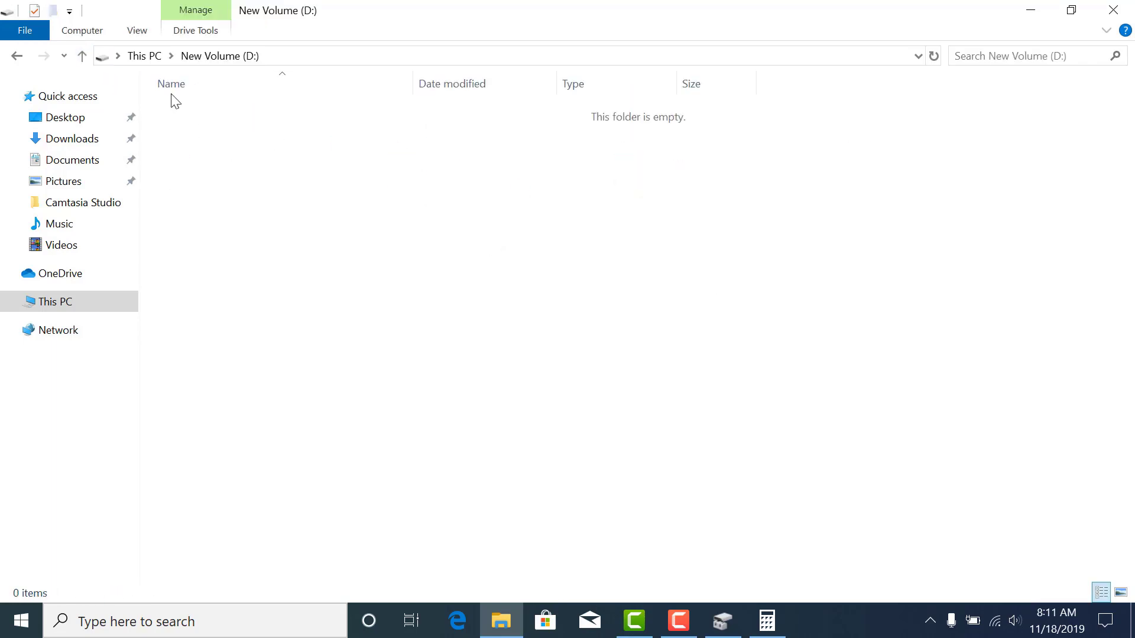
click(83, 56)
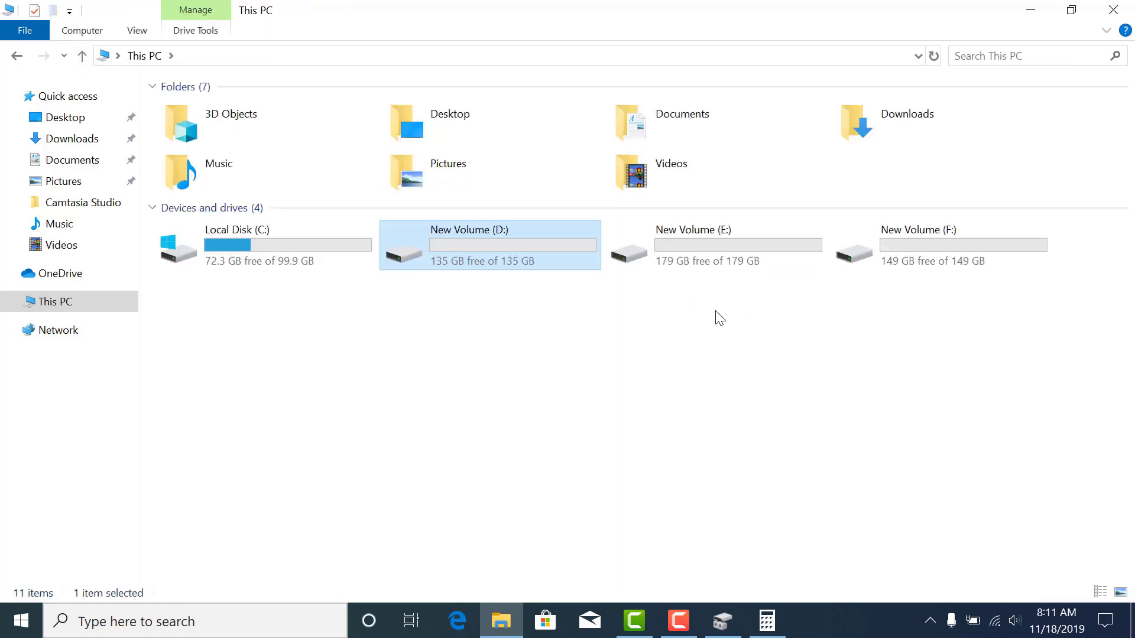
click(555, 312)
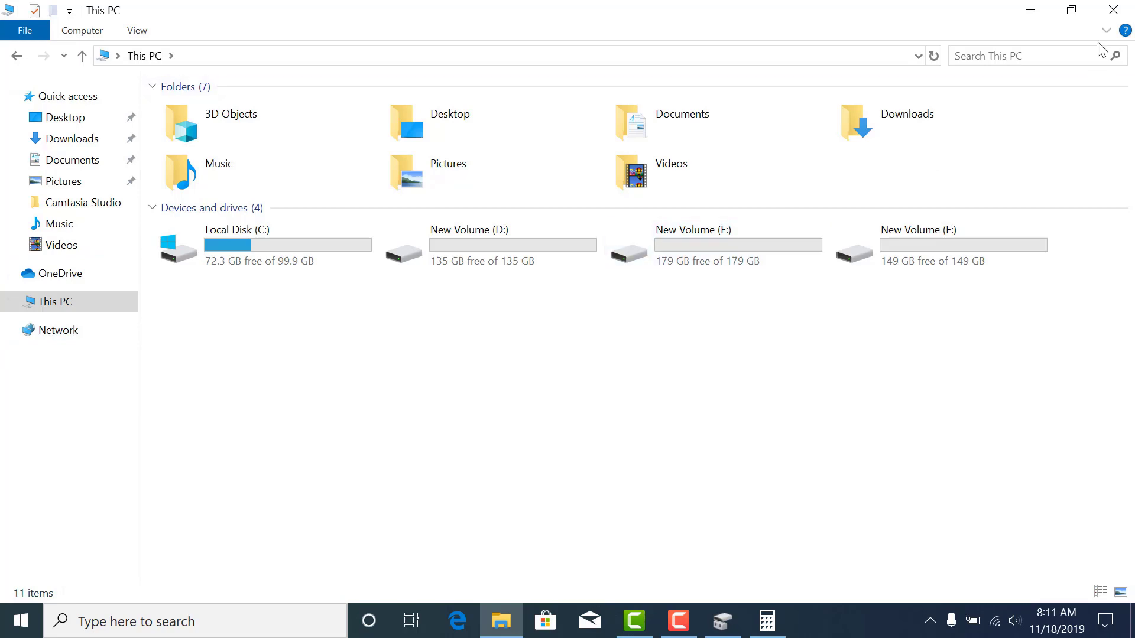
click(1117, 9)
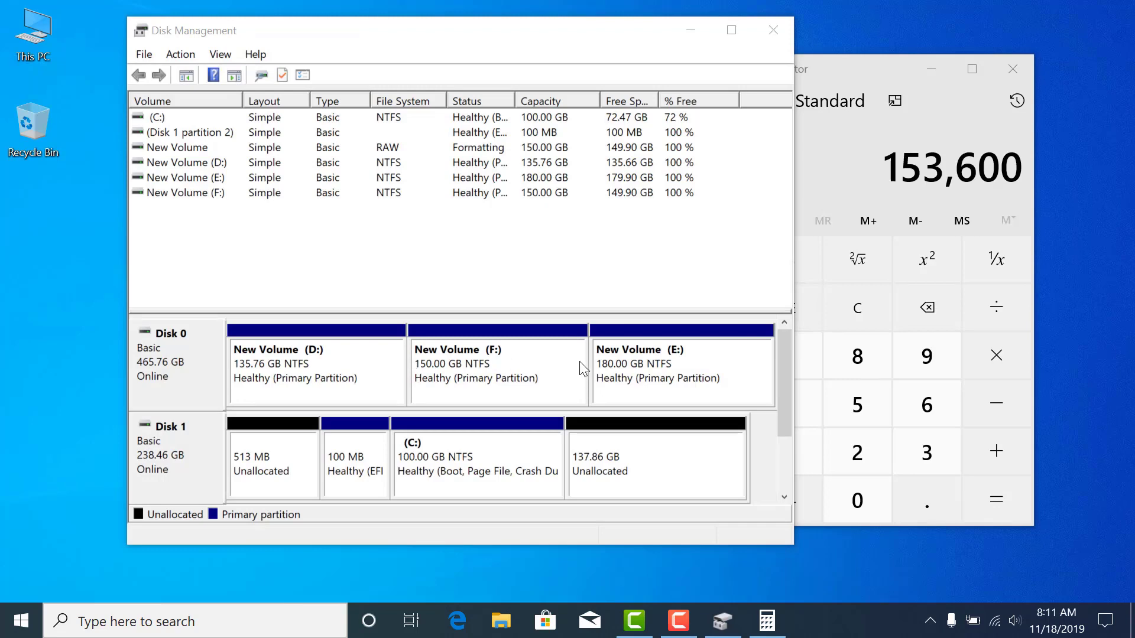
- Create a simple volume in Disk 1's 137.86 GB unallocated space with drive letter G, NTFS quick format and the label New Volume
click(602, 476)
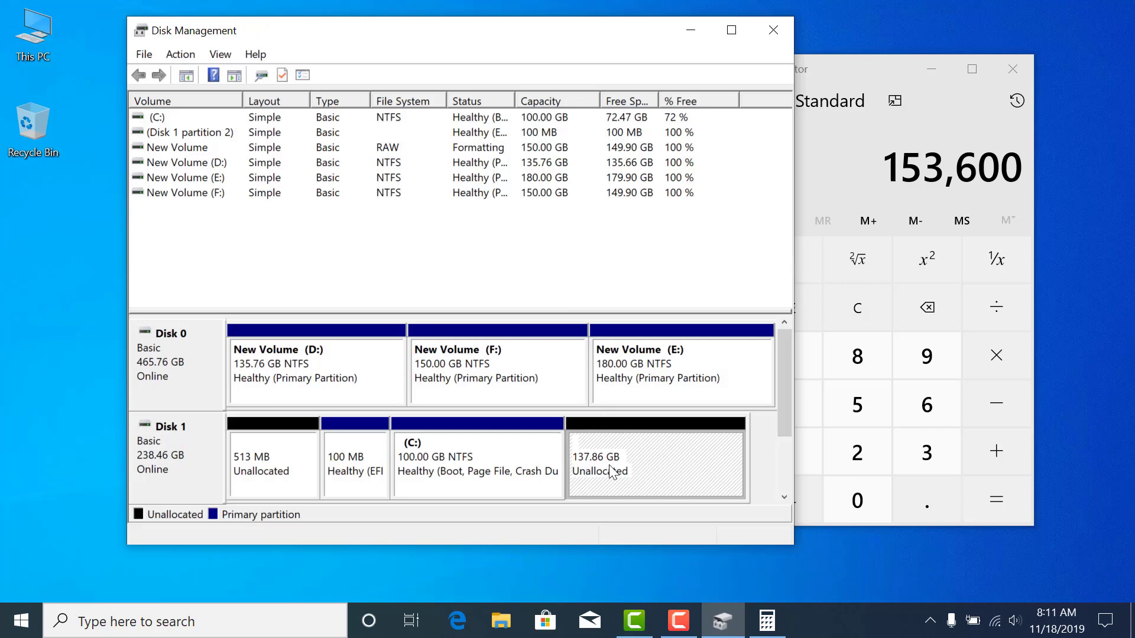
right_click(629, 464)
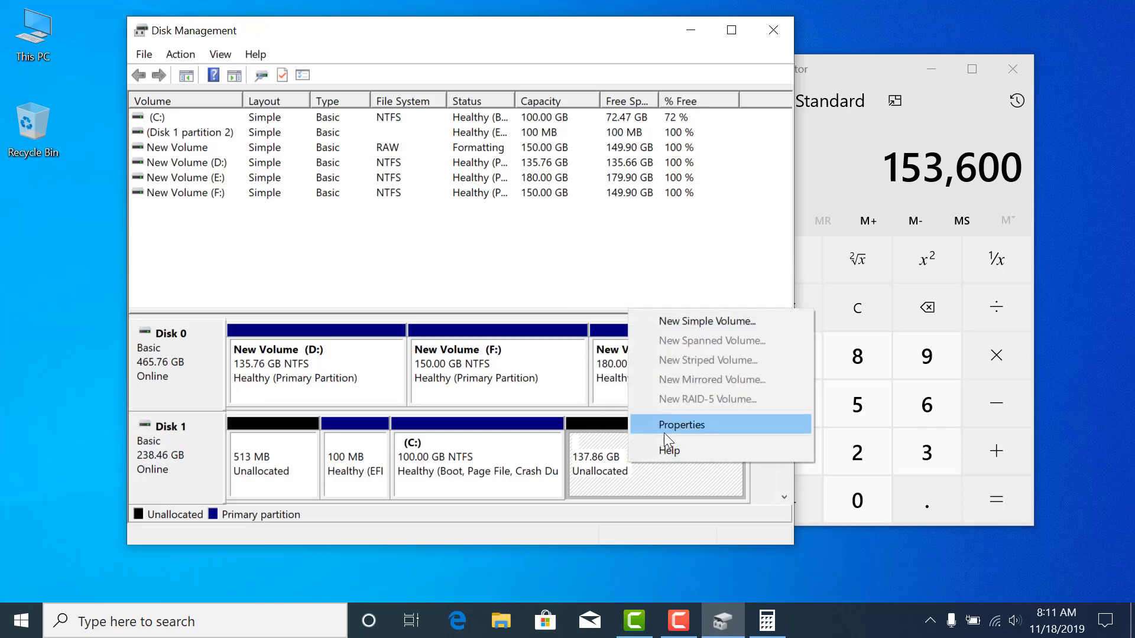
click(707, 321)
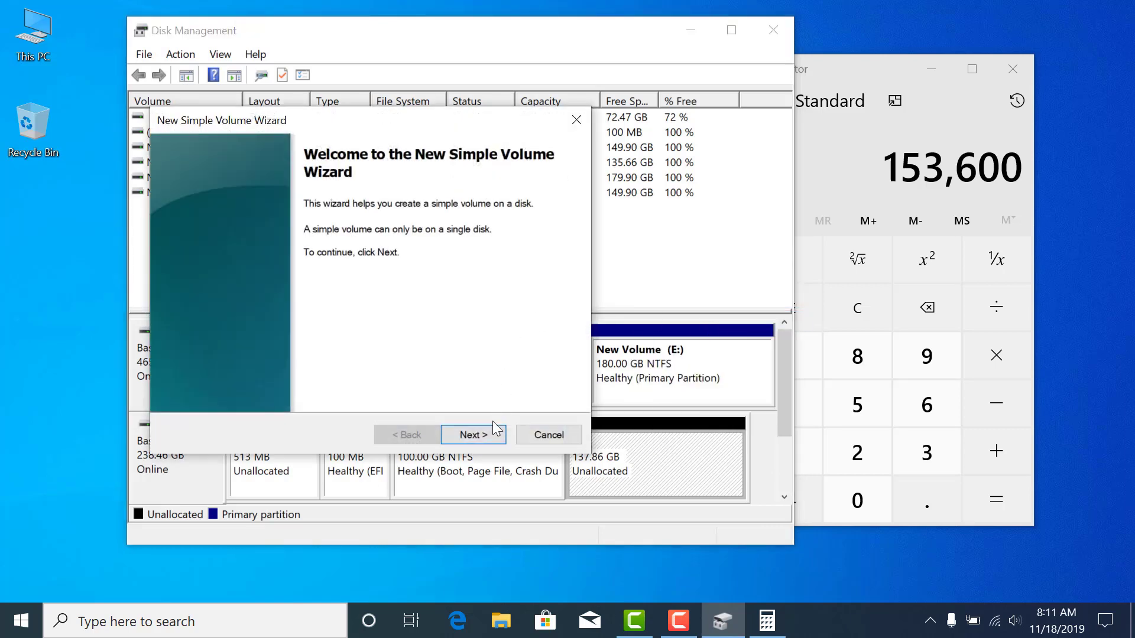
click(477, 434)
click(476, 435)
click(477, 435)
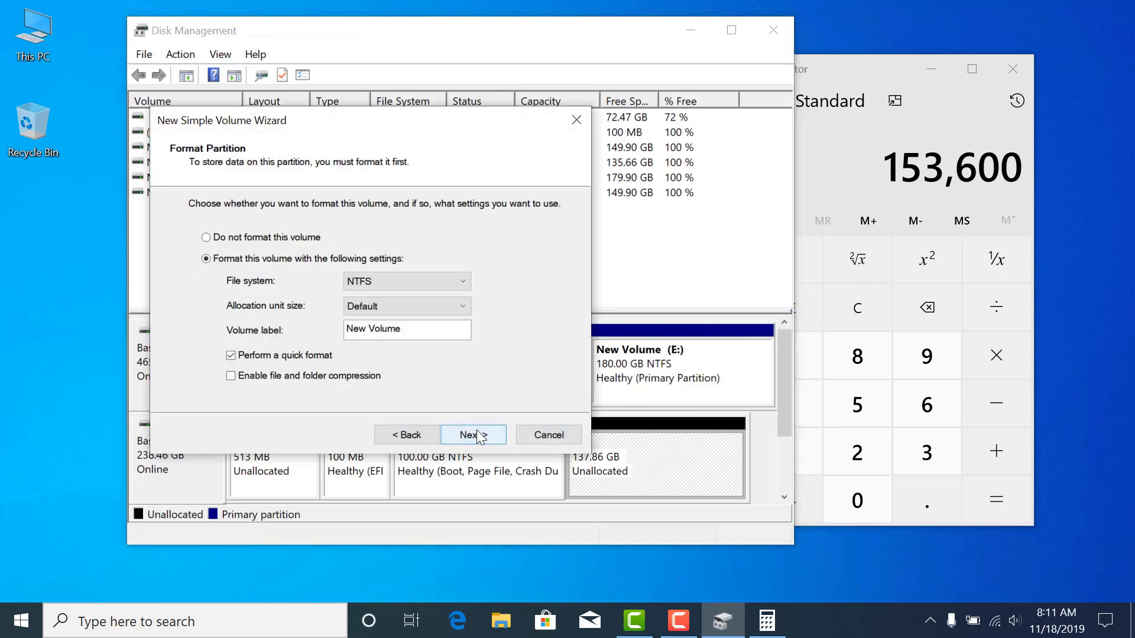
click(478, 434)
click(477, 435)
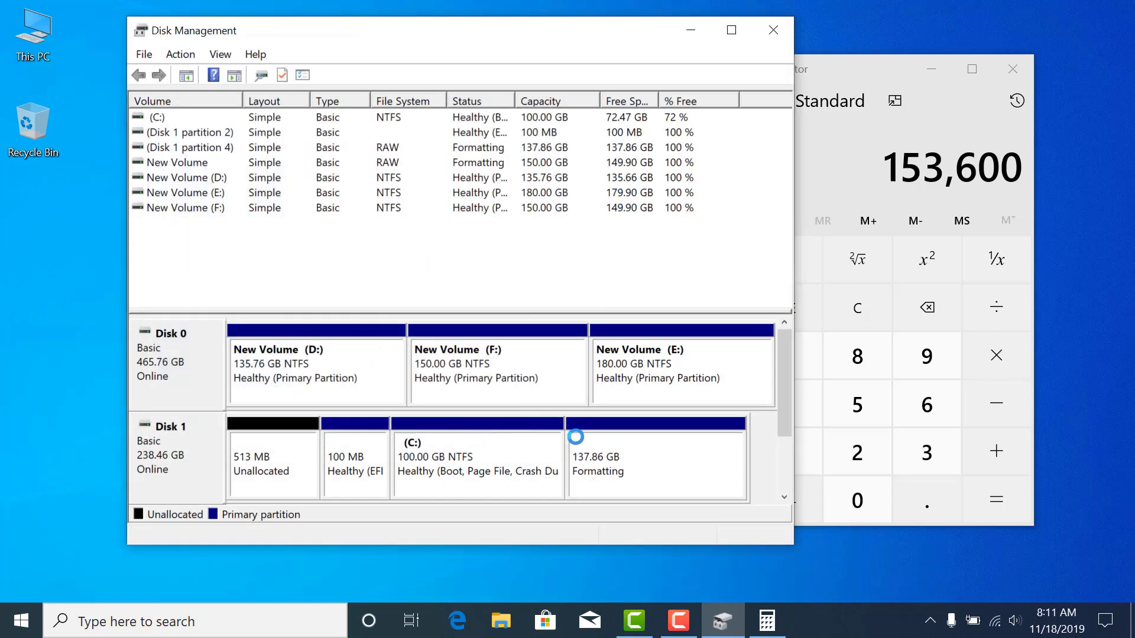
- Close the Quick access window and open This PC to check the listed drives, including New Volume (G:)
click(506, 631)
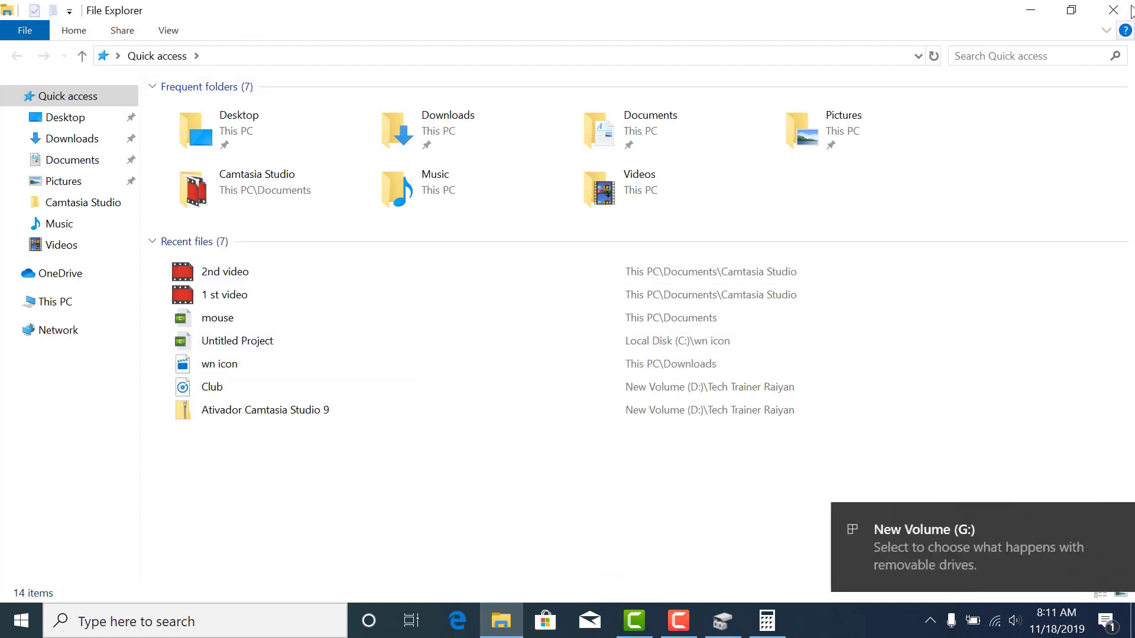
click(1113, 10)
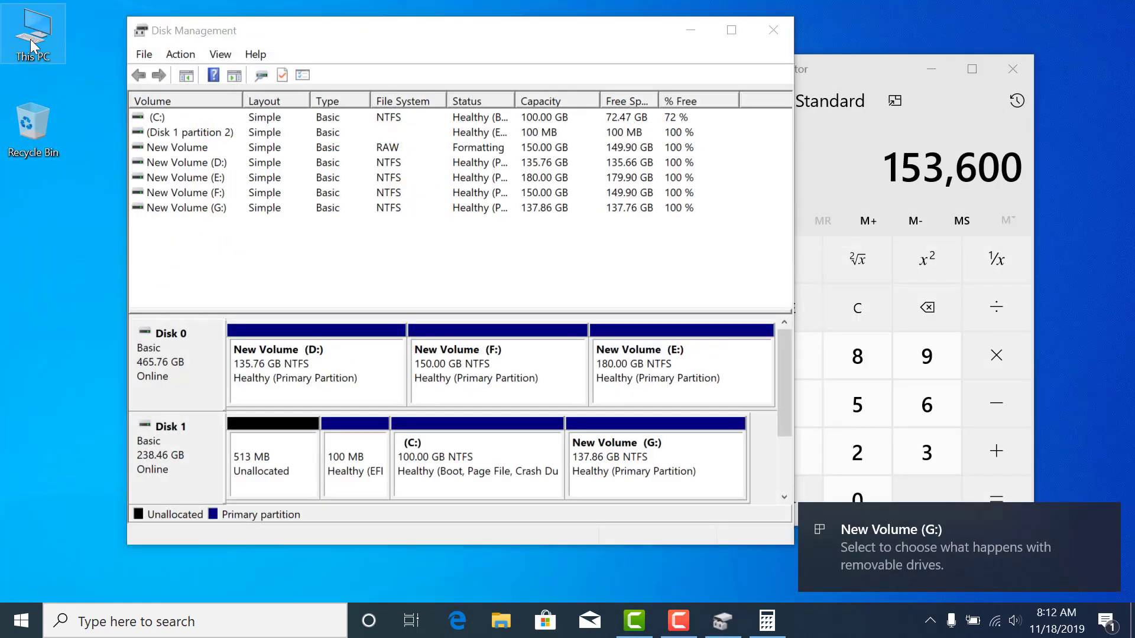
double_click(32, 48)
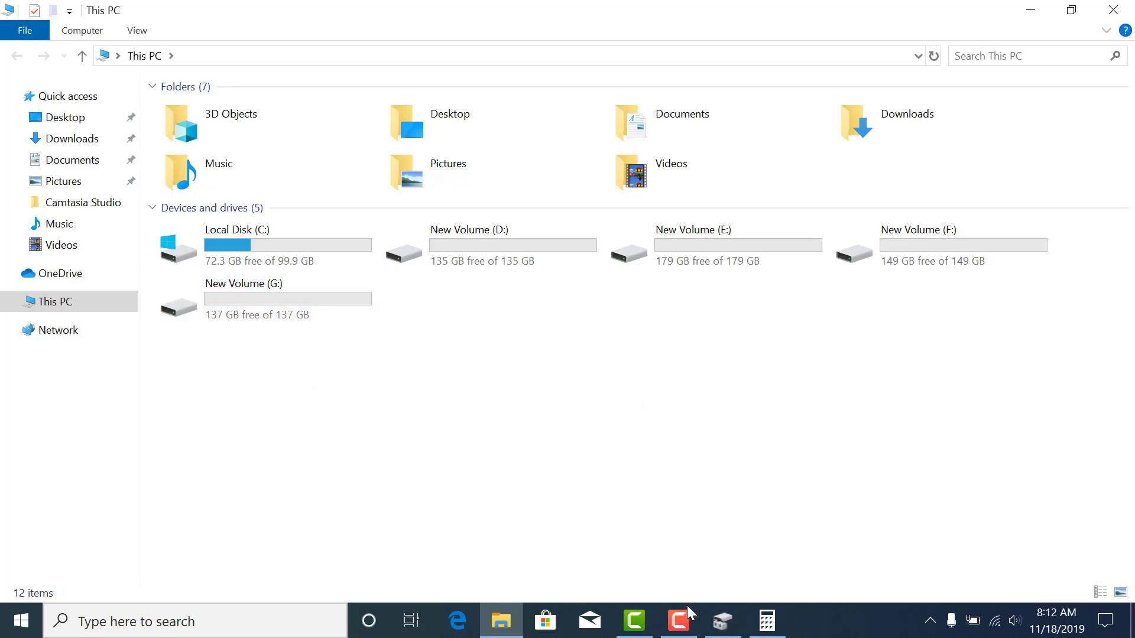
click(766, 619)
click(767, 619)
- Switch to Disk Management and bring up the available volume operations for New Volume (G:) on Disk 1
click(725, 612)
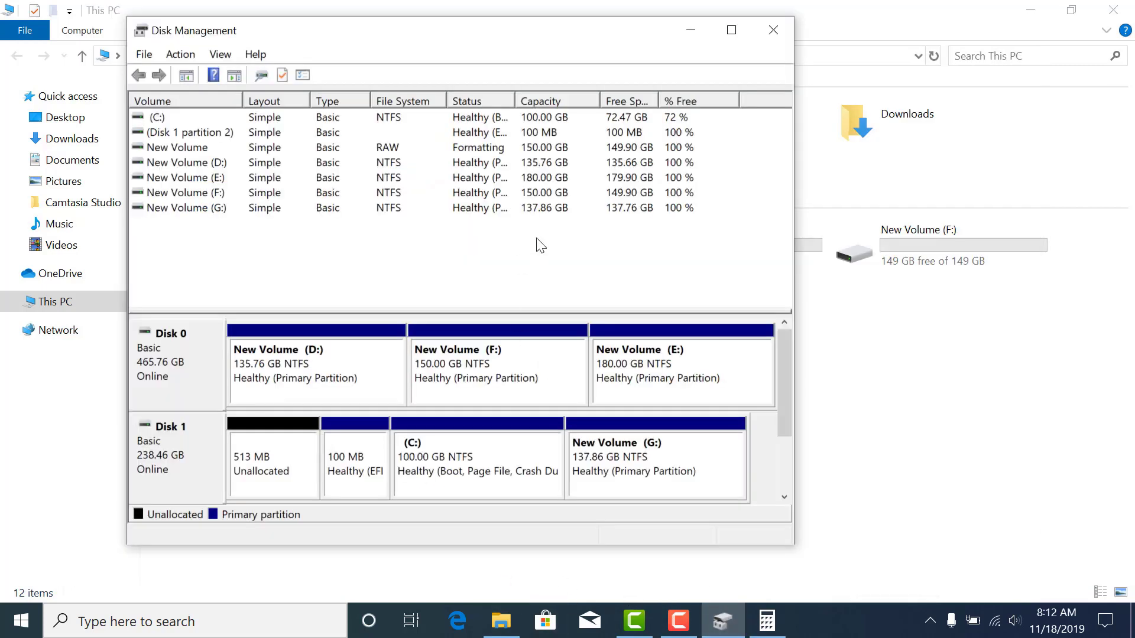
click(619, 463)
right_click(618, 463)
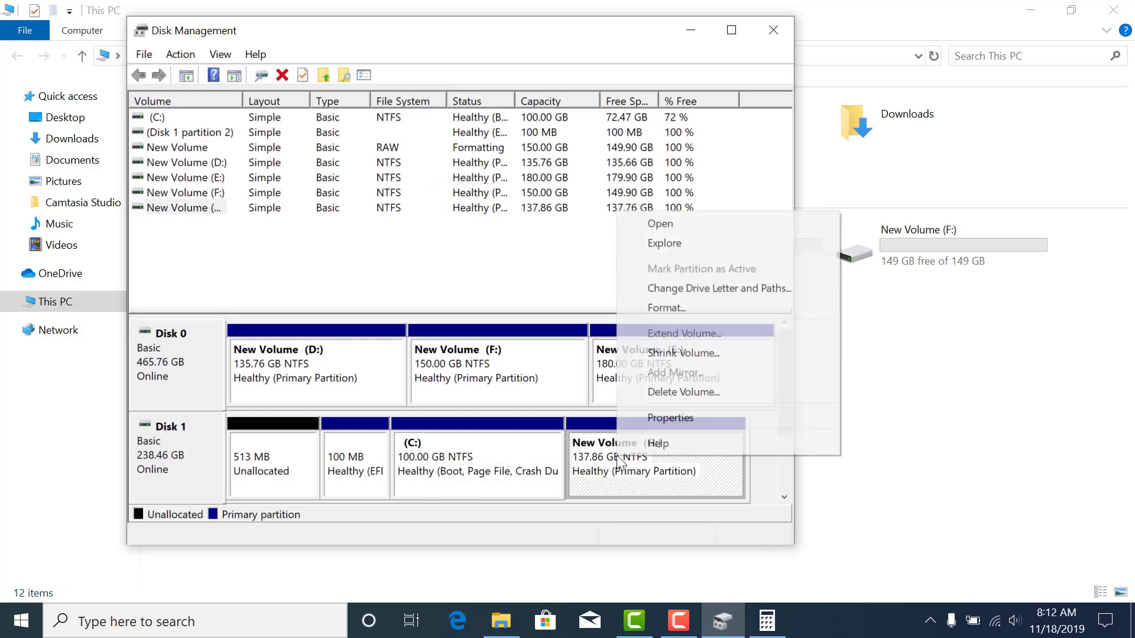